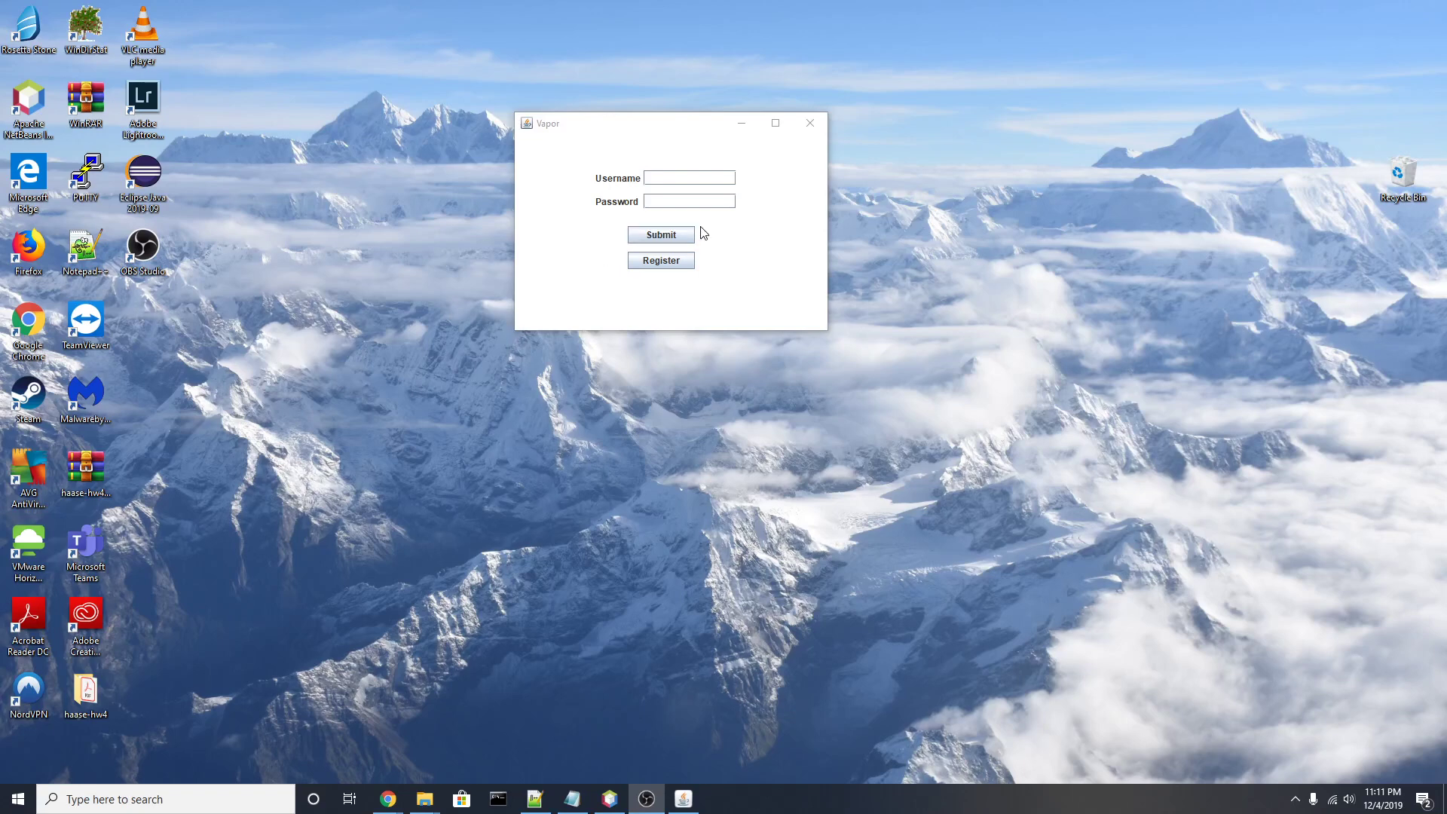
Step: Submit the login form with a made-up username and password, triggering the 'One or more fields are incorrect' error
{"action": "left_click", "coordinate": [554, 158]}
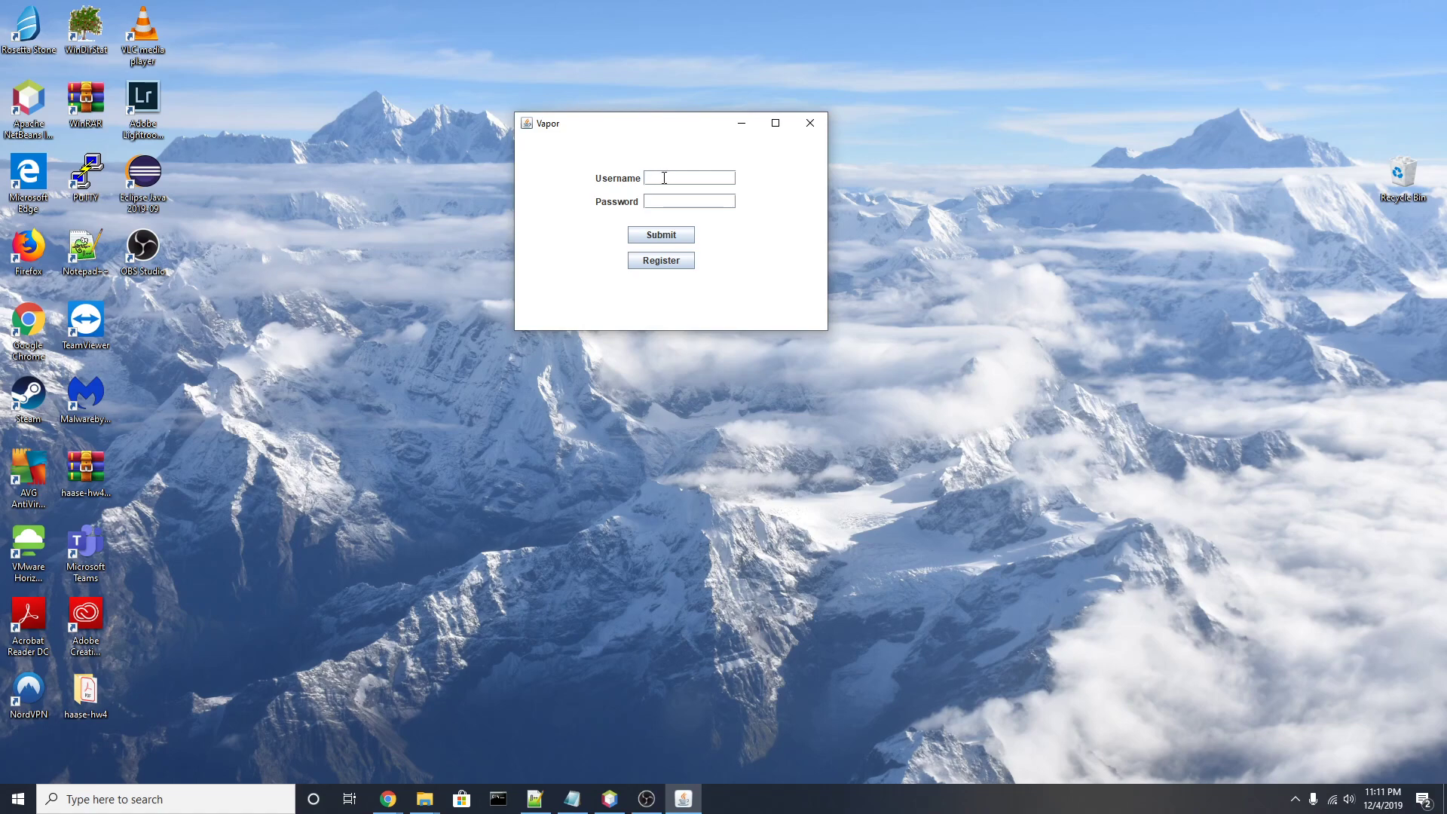
{"action": "type", "text": "asdfasdf"}
{"action": "left_click", "coordinate": [663, 236]}
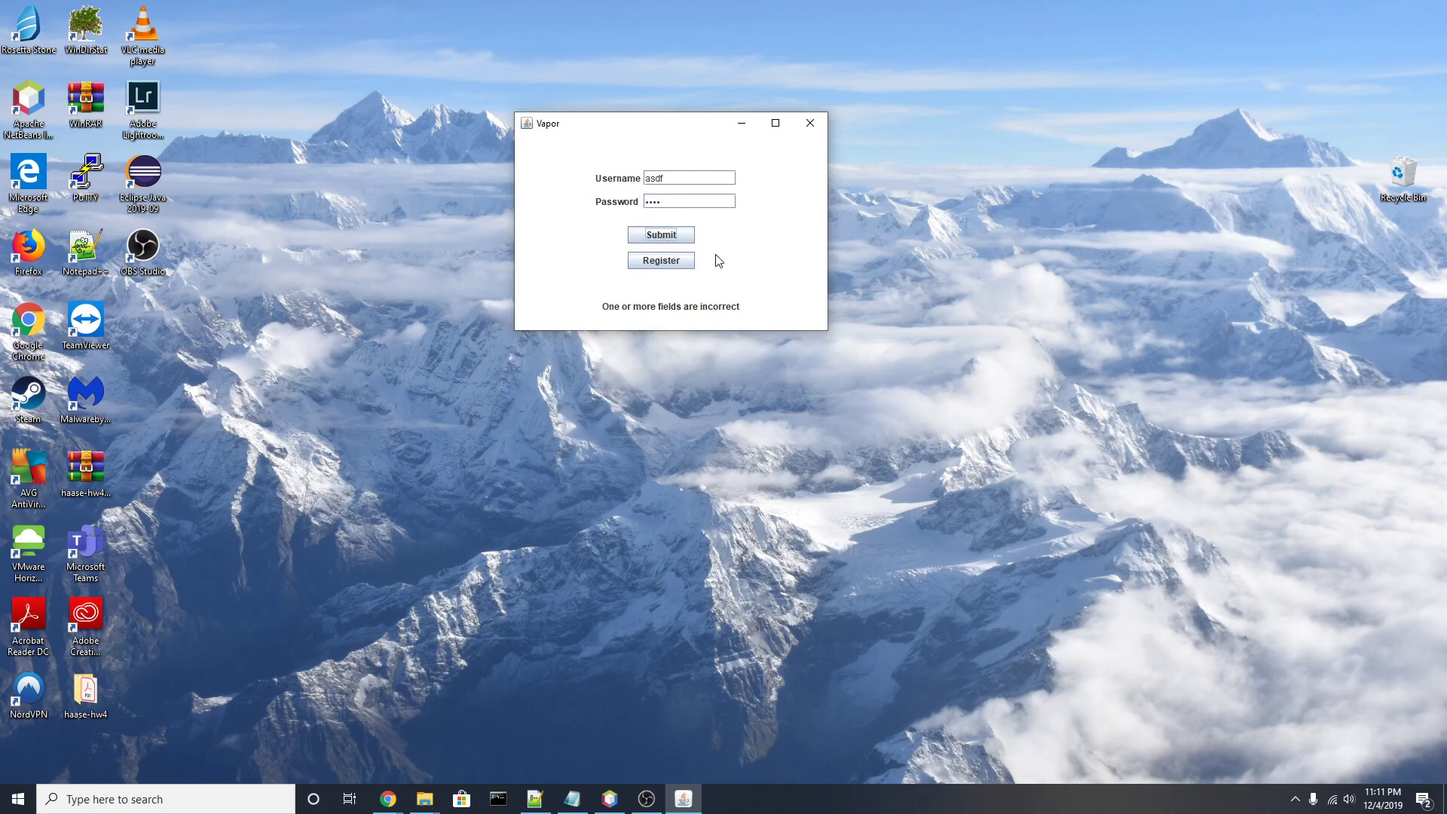
Step: Register a new Seller account with username seller1 and a password
{"action": "left_click", "coordinate": [686, 261]}
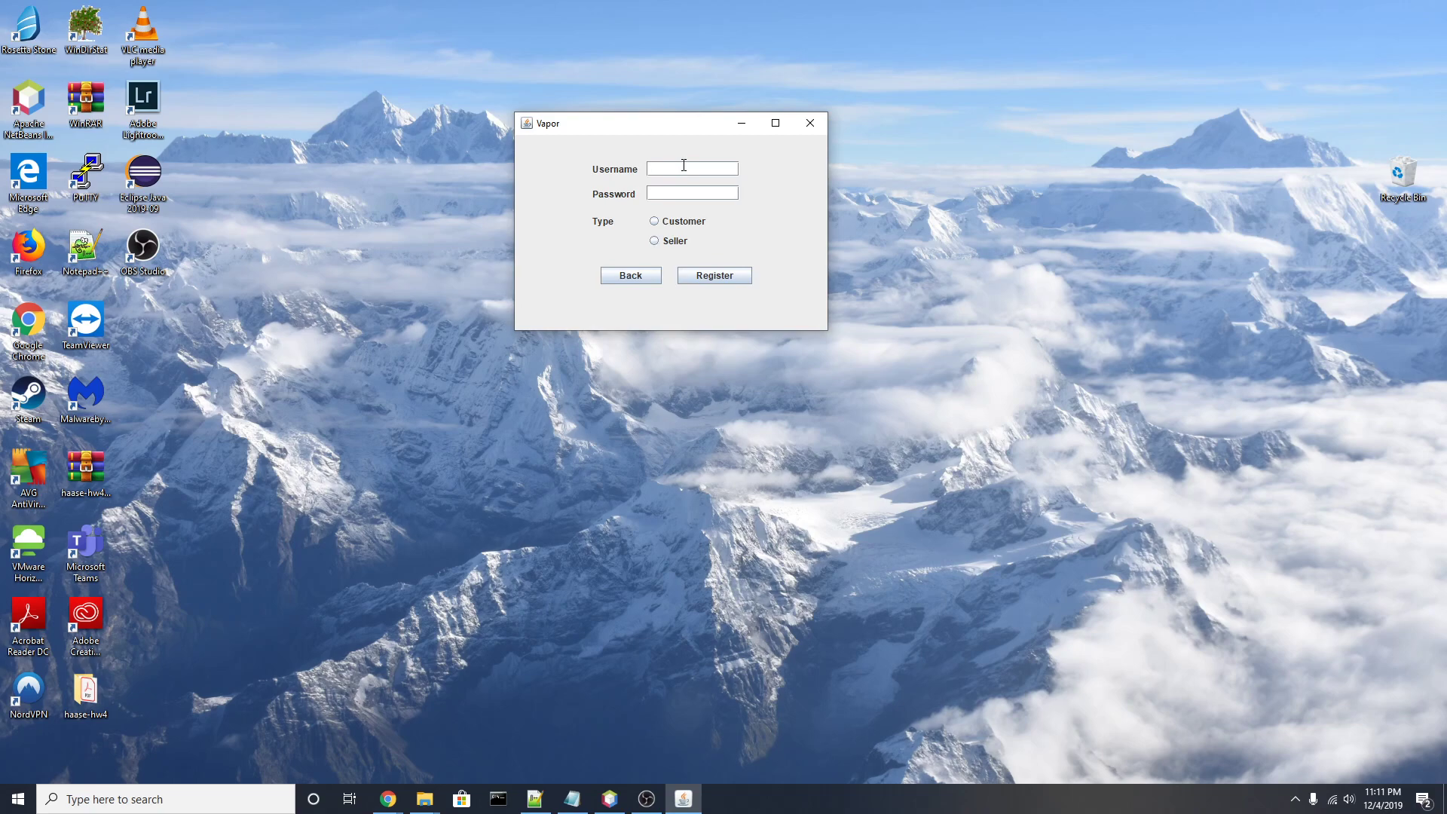
{"action": "type", "text": "seller1"}
{"action": "key", "text": "Tab"}
{"action": "type", "text": "1234"}
{"action": "left_click", "coordinate": [654, 241]}
{"action": "left_click", "coordinate": [682, 275]}
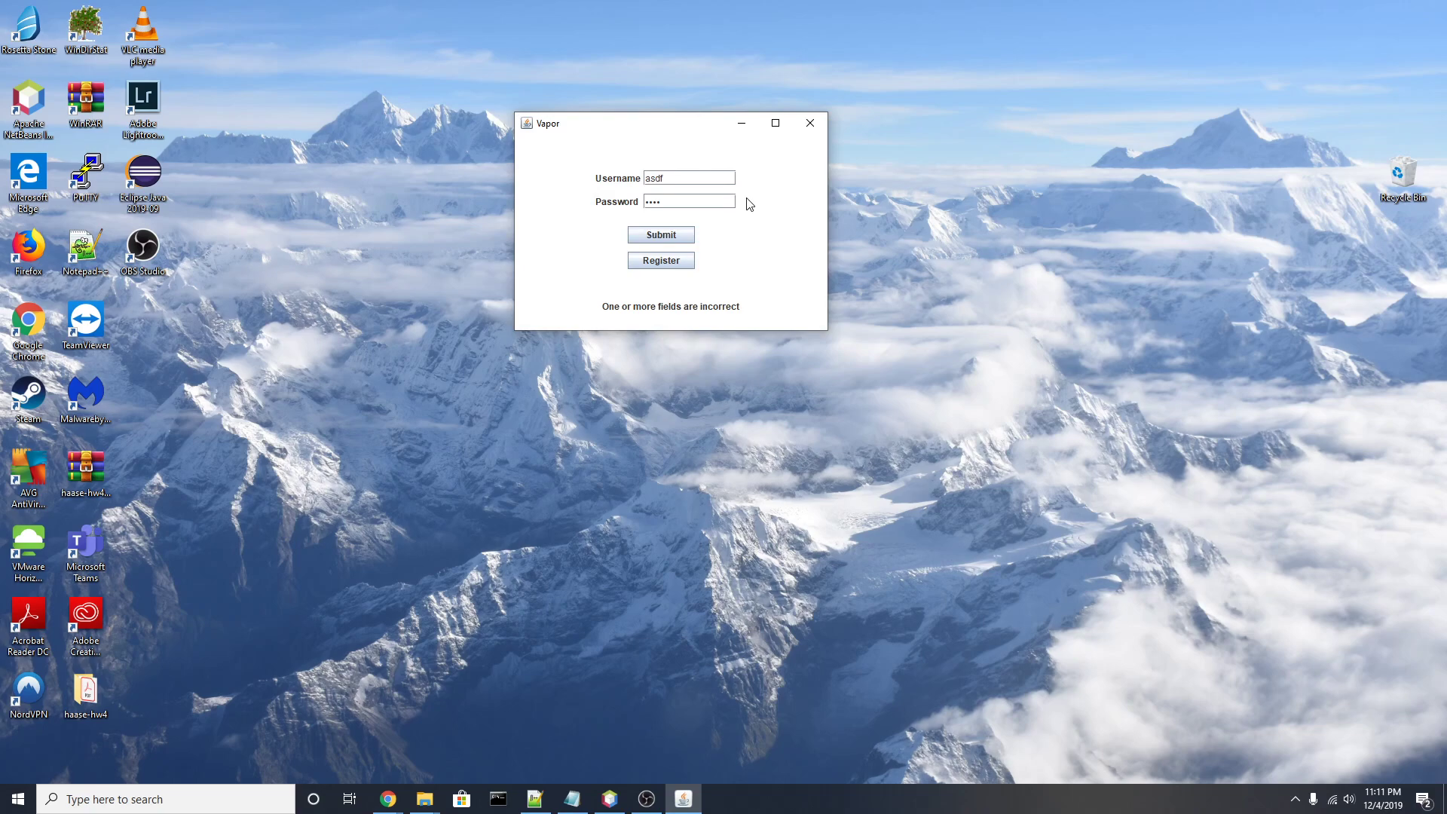
Step: Log in as user 'seller' with its password to open the product inventory
{"action": "double_click", "coordinate": [675, 177]}
{"action": "type", "text": "seller"}
{"action": "left_click", "coordinate": [672, 203]}
{"action": "key", "text": "BackSpace"}
{"action": "key", "text": "BackSpace"}
{"action": "key", "text": "BackSpace"}
{"action": "type", "text": "pass"}
{"action": "key", "text": "Return"}
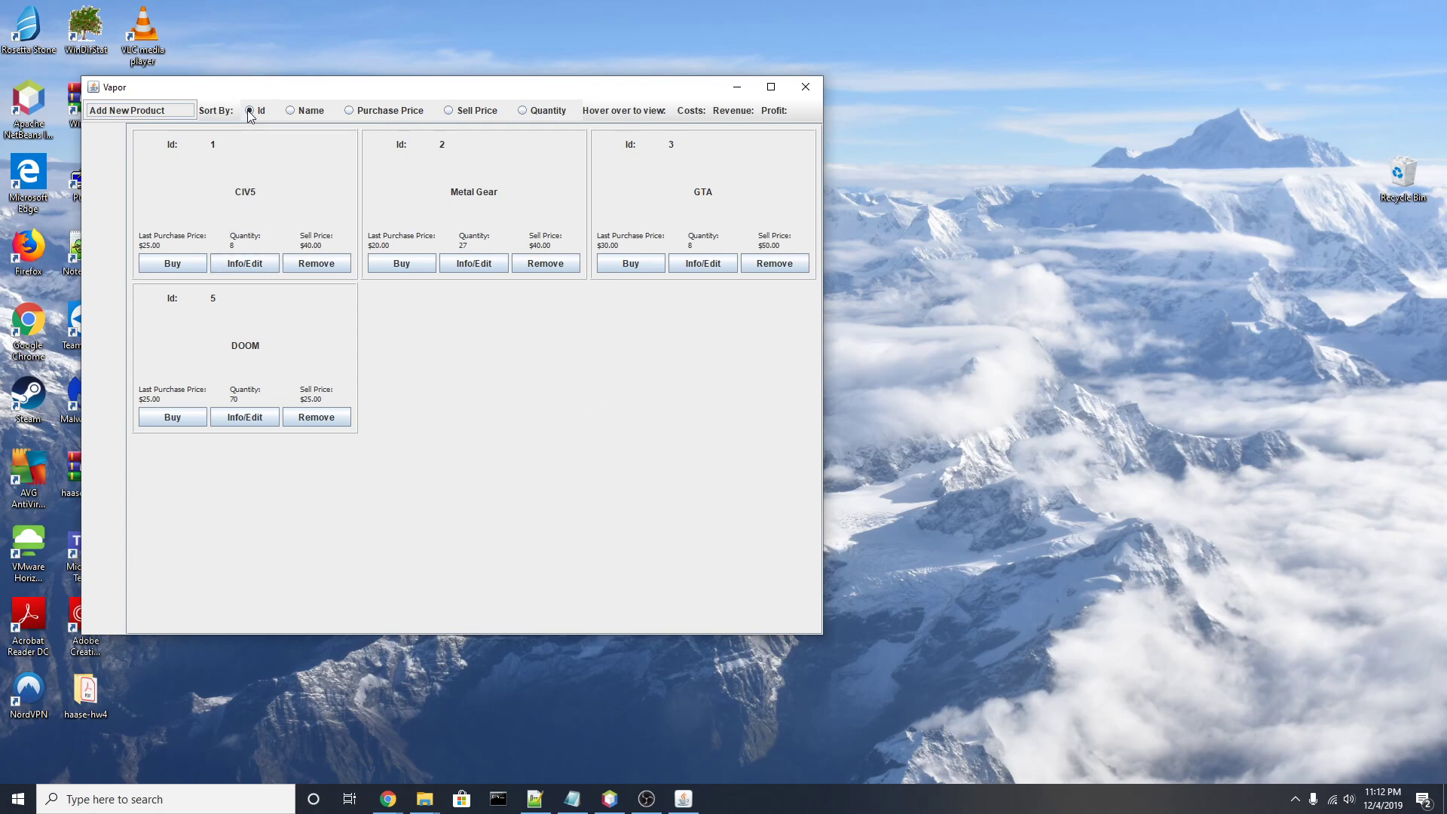
Step: Sort the catalogue by Name, Purchase Price, Sell Price, and finally by Quantity
{"action": "left_click", "coordinate": [290, 111]}
{"action": "left_click", "coordinate": [350, 112]}
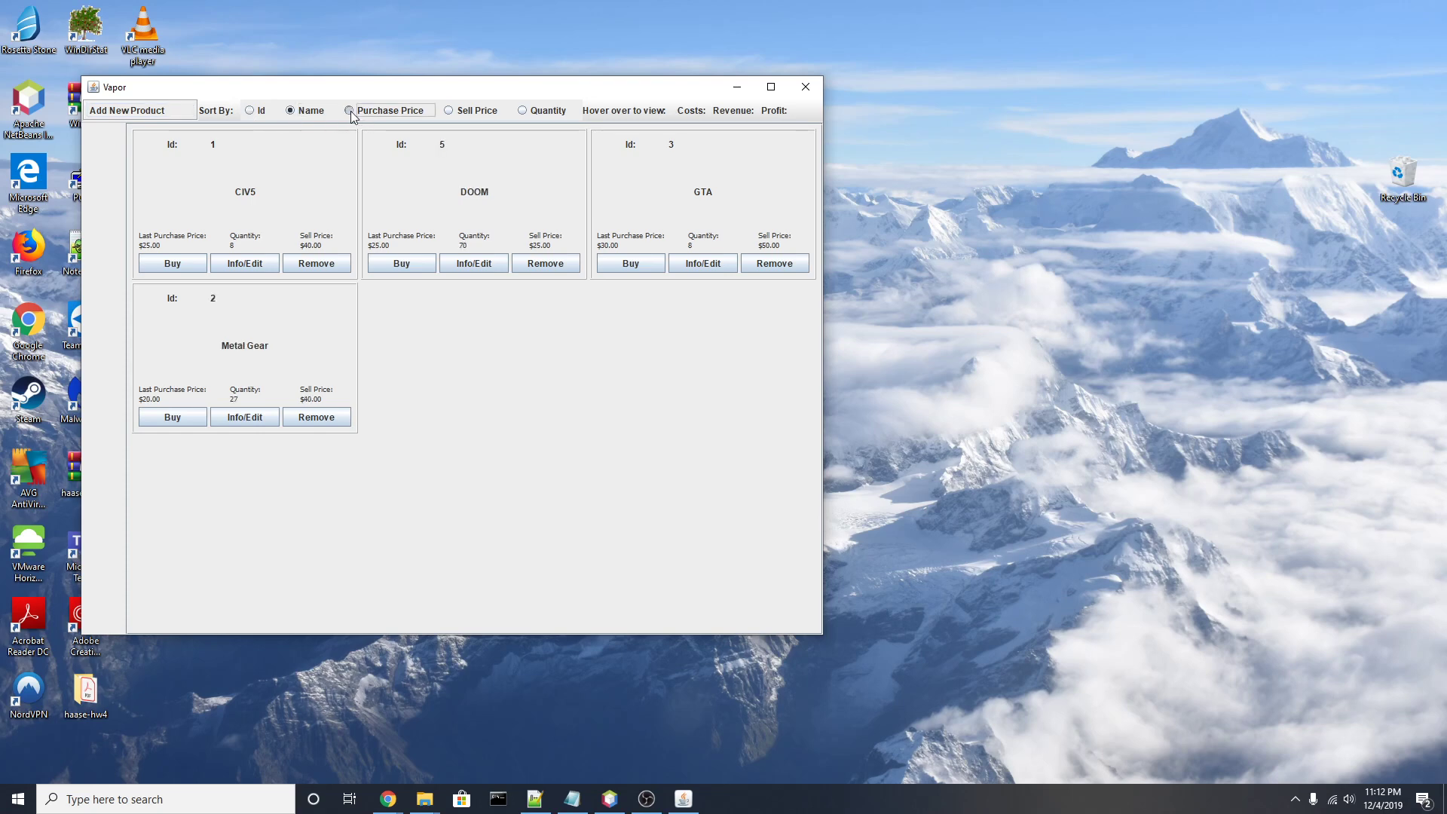
{"action": "left_click", "coordinate": [447, 111]}
{"action": "left_click", "coordinate": [521, 110]}
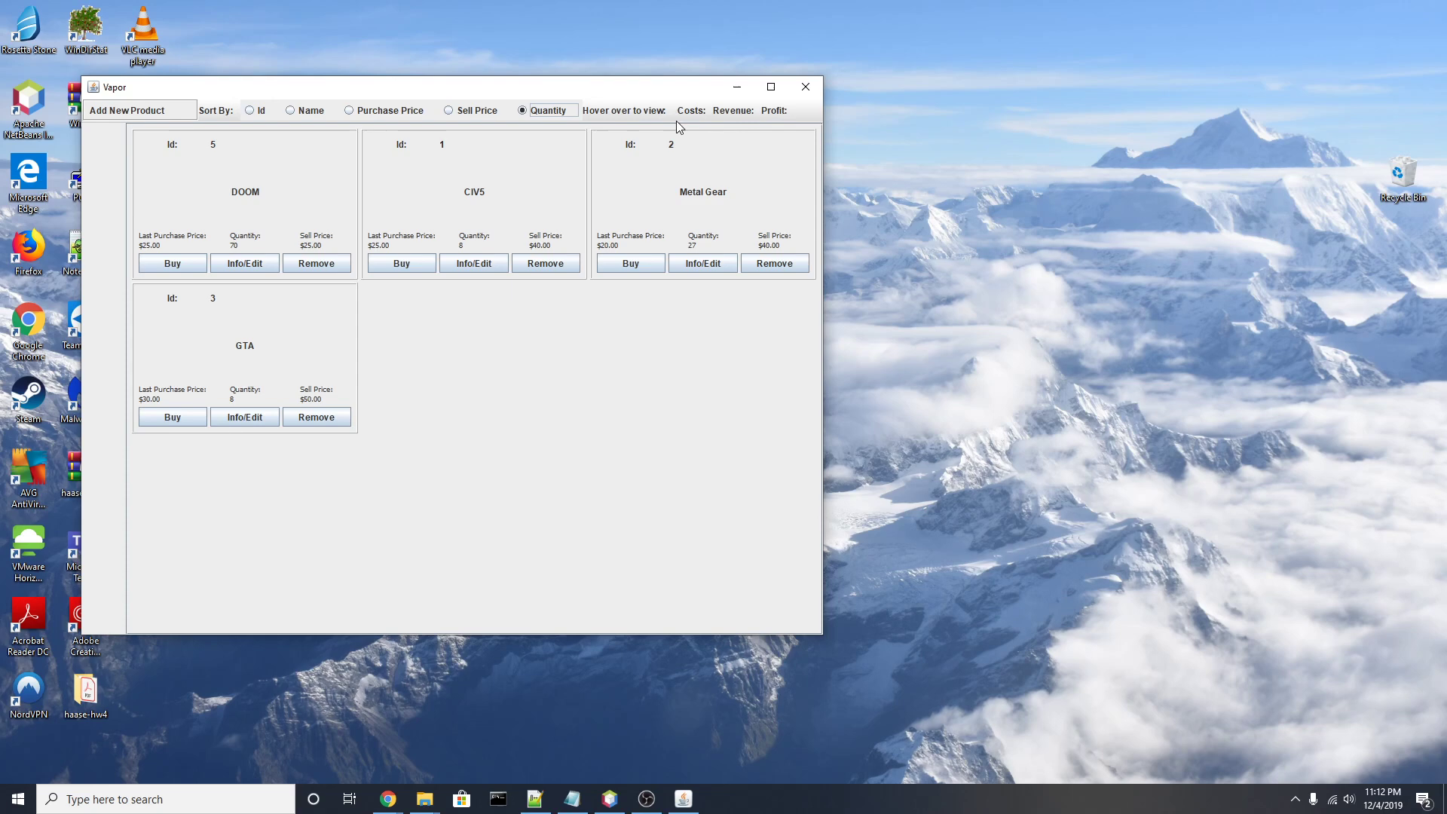
{"action": "mouse_move", "coordinate": [688, 113]}
Step: Create product 'DEMO': purchase 25.00, sell 30.00, quantity 30, description 'DEMO'
{"action": "left_click", "coordinate": [122, 111]}
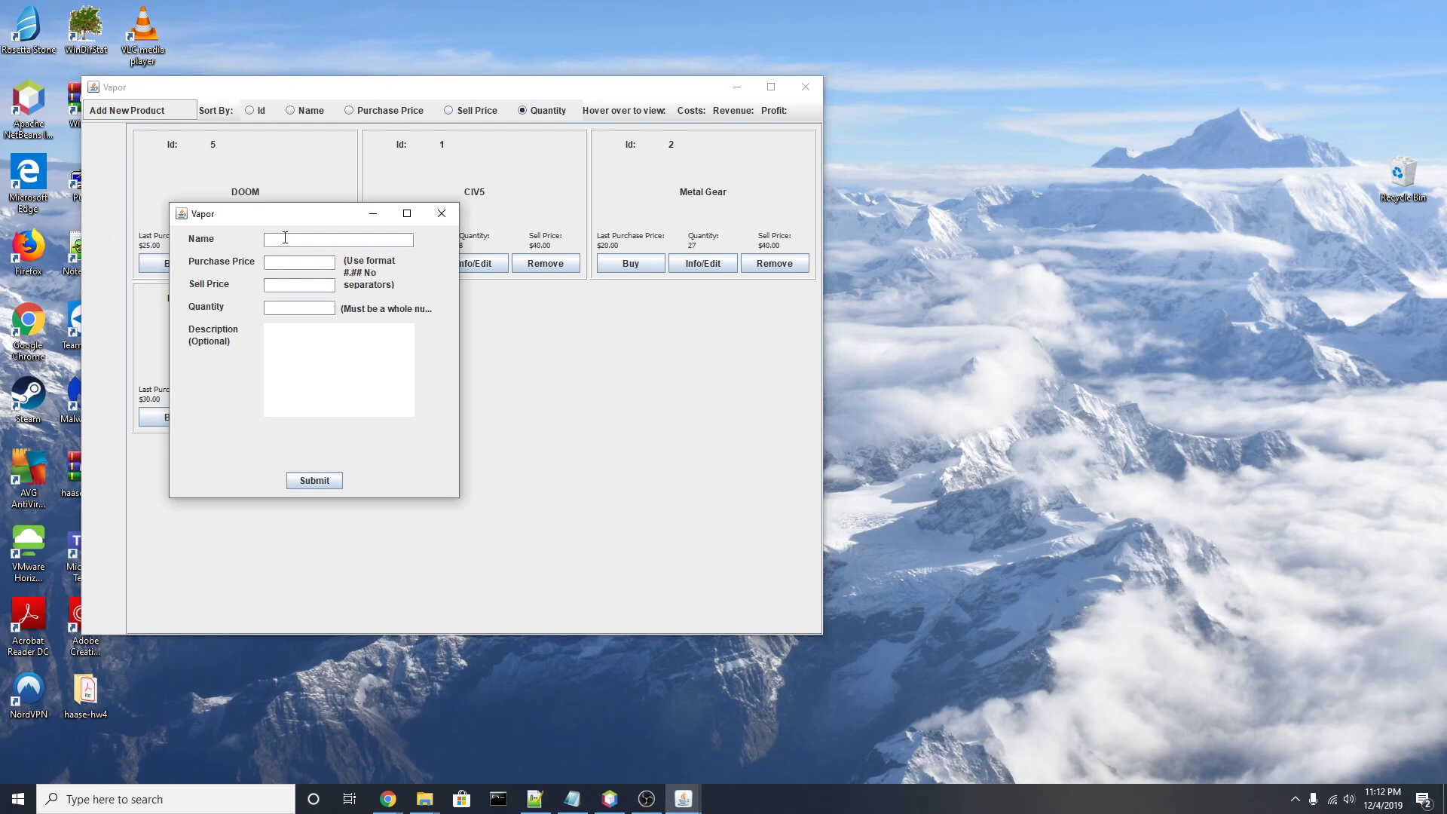
{"action": "type", "text": "DEMO"}
{"action": "key", "text": "Tab"}
{"action": "type", "text": "25"}
{"action": "key", "text": "Tab"}
{"action": "type", "text": ".00"}
{"action": "key", "text": "Tab"}
{"action": "type", "text": "30.00"}
{"action": "key", "text": "Tab"}
{"action": "type", "text": "30"}
{"action": "key", "text": "Tab"}
{"action": "type", "text": "DEMO"}
{"action": "left_click", "coordinate": [335, 482]}
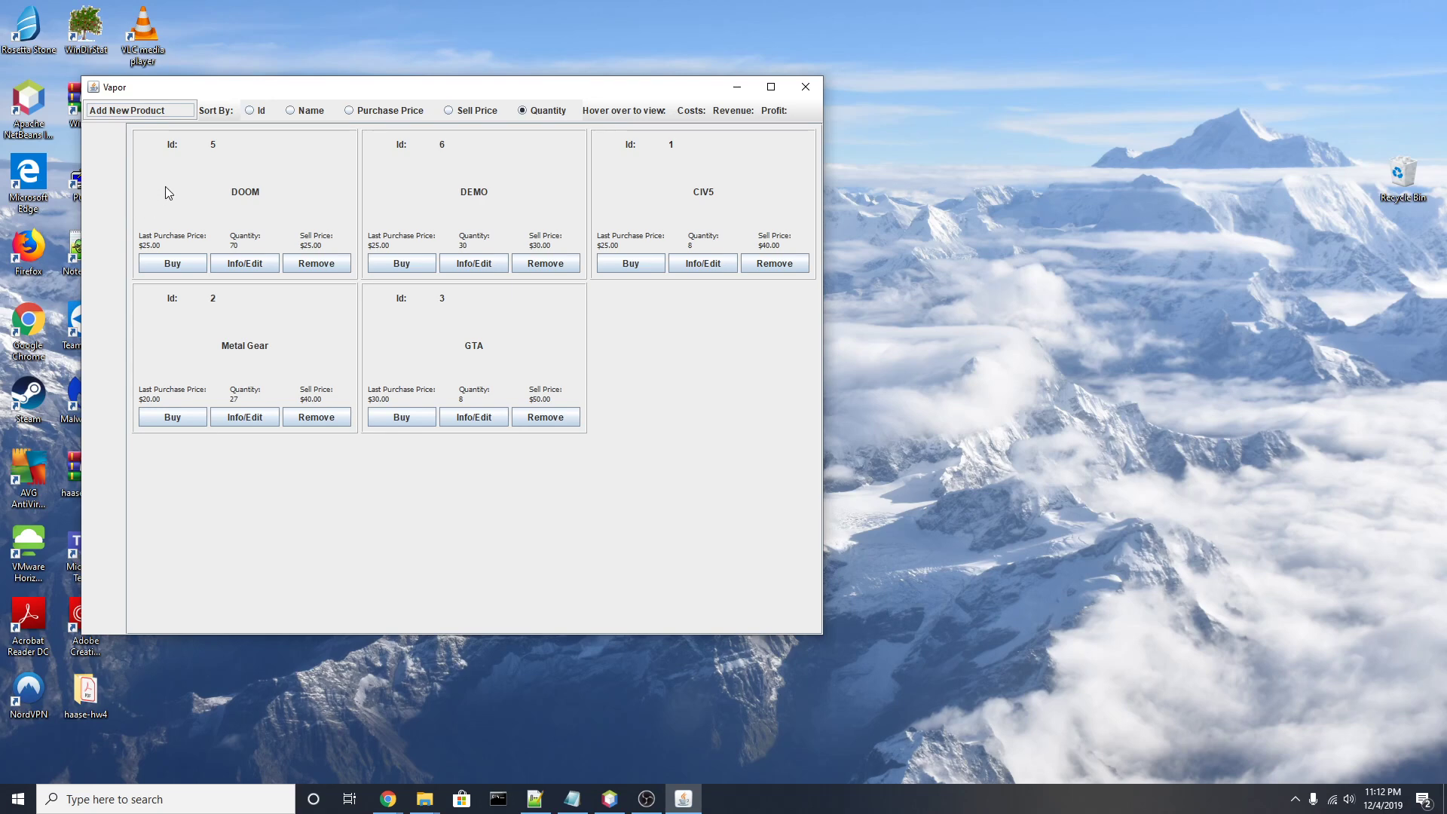
Step: Fill in a DOOM restock order with purchase price 20.00 and quantity 10
{"action": "left_click", "coordinate": [166, 265]}
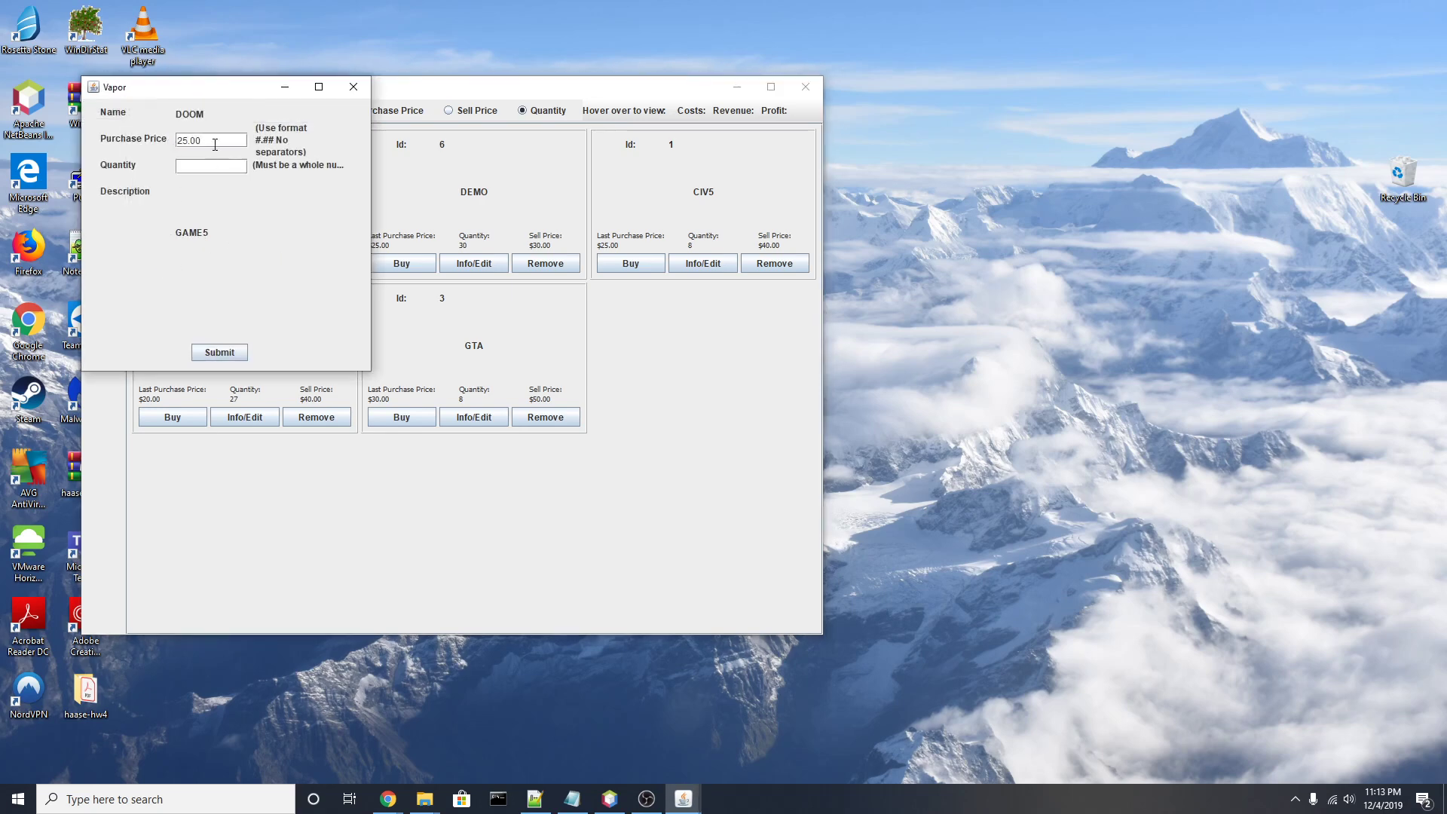
{"action": "left_click_drag", "start_coordinate": [209, 94], "coordinate": [412, 195]}
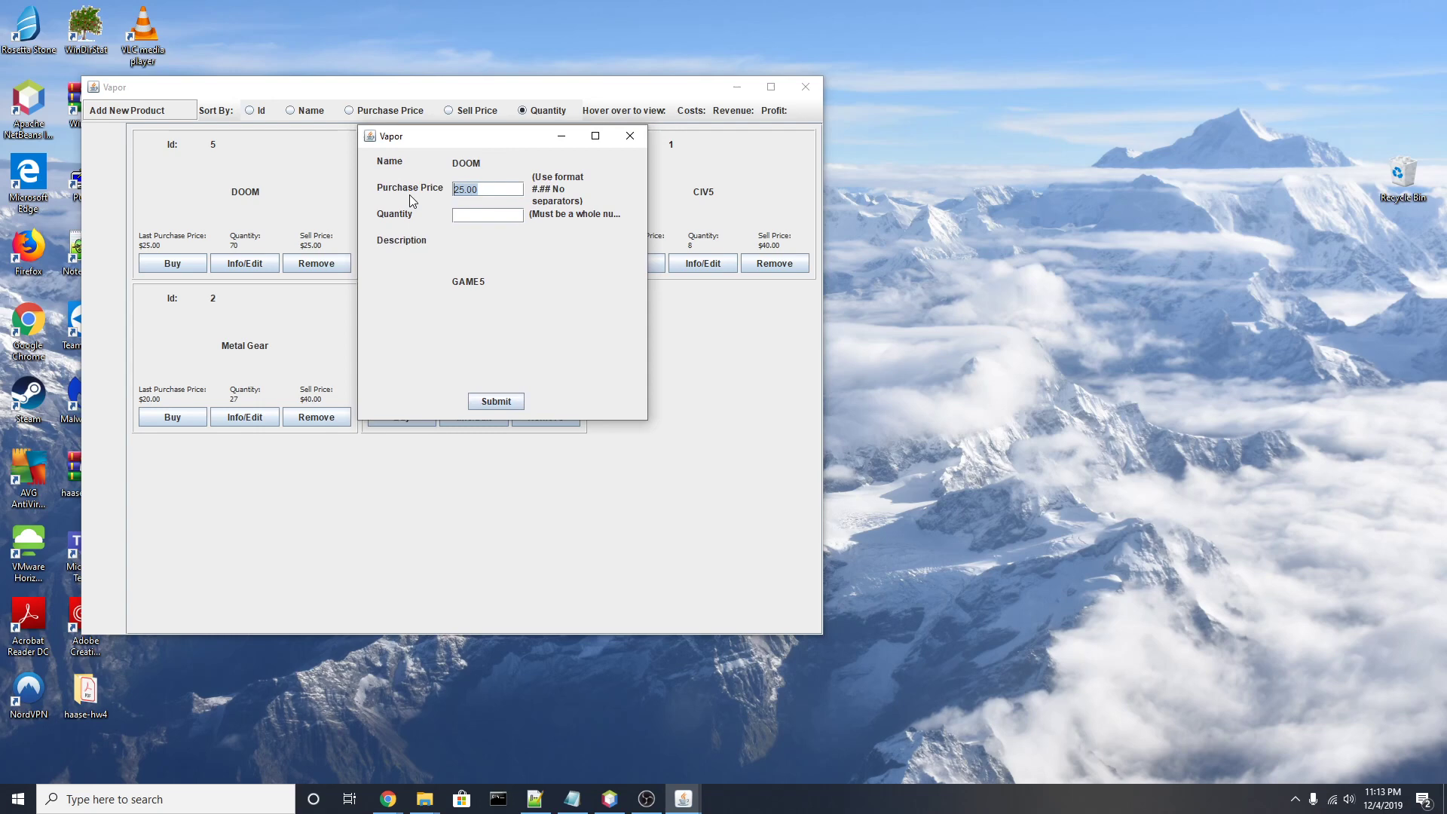
{"action": "type", "text": "20.00"}
{"action": "key", "text": "Tab"}
{"action": "type", "text": "10"}
{"action": "key", "text": "Return"}
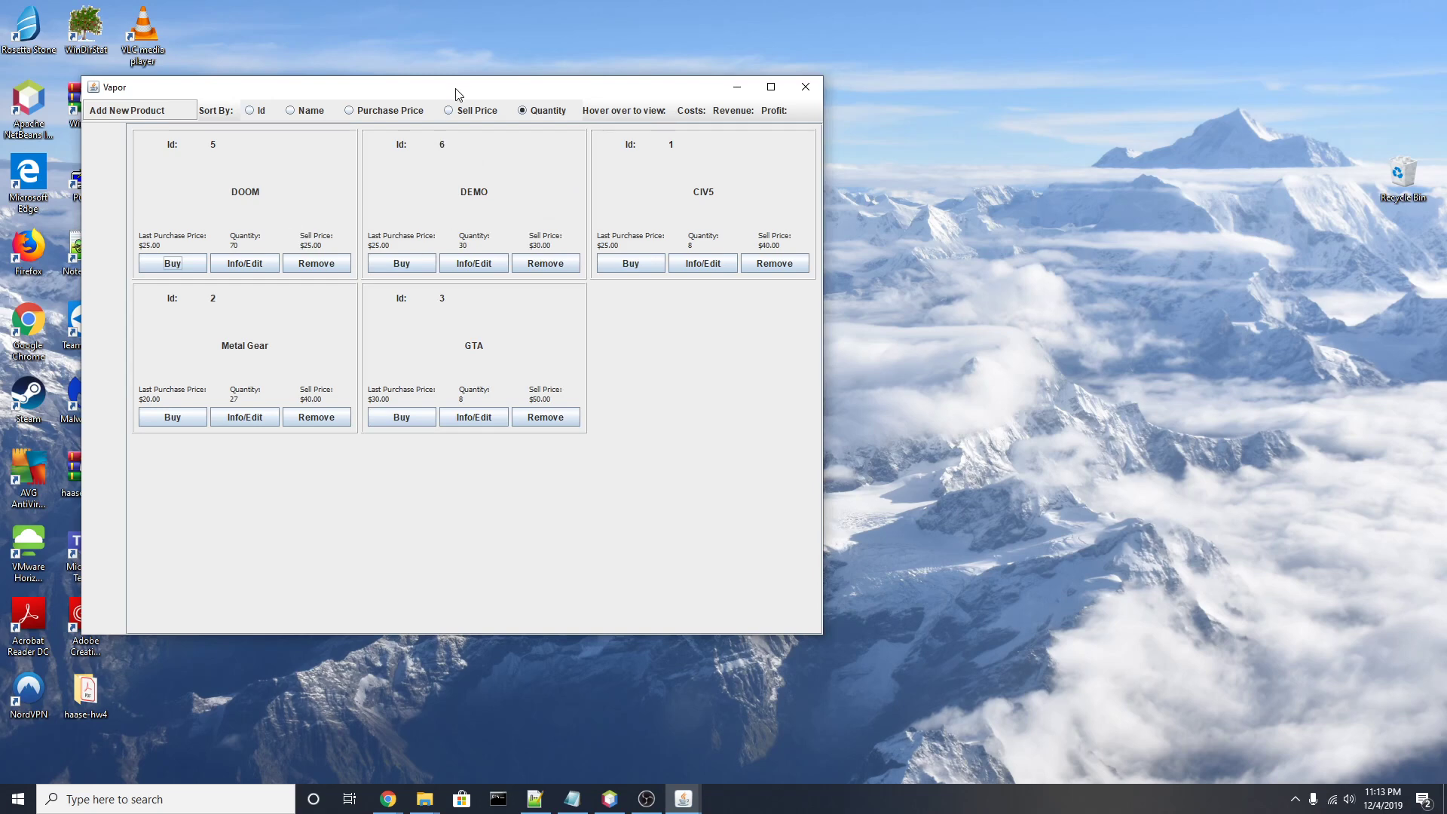
Step: Bring the hidden DOOM restock form forward and submit the 10-copy purchase
{"action": "left_click_drag", "start_coordinate": [460, 89], "coordinate": [651, 96]}
{"action": "left_click_drag", "start_coordinate": [417, 95], "coordinate": [603, 101]}
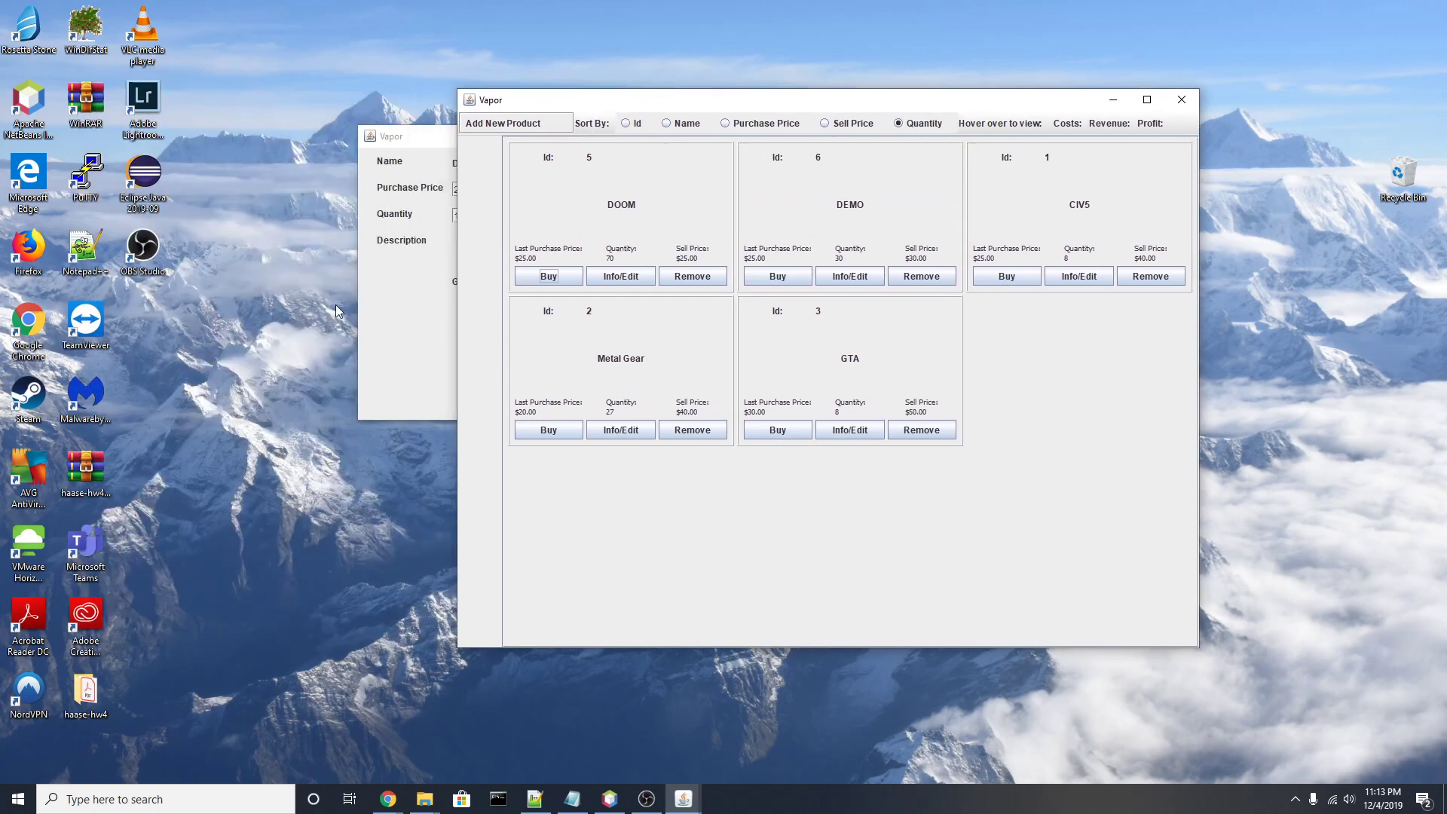
{"action": "left_click", "coordinate": [485, 181]}
{"action": "left_click_drag", "start_coordinate": [485, 140], "coordinate": [1031, 160]}
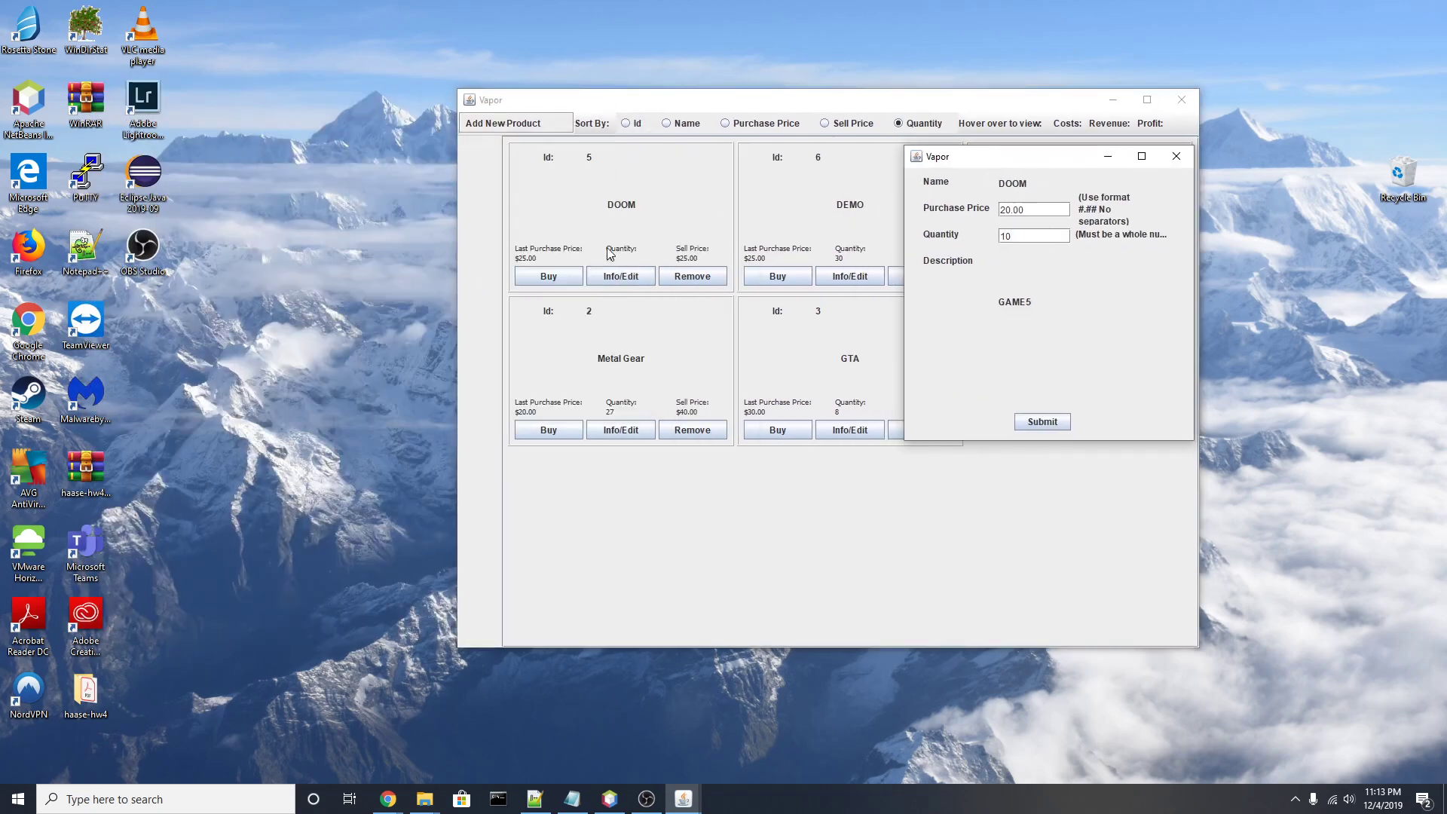
{"action": "left_click", "coordinate": [1041, 422]}
{"action": "left_click", "coordinate": [1042, 422]}
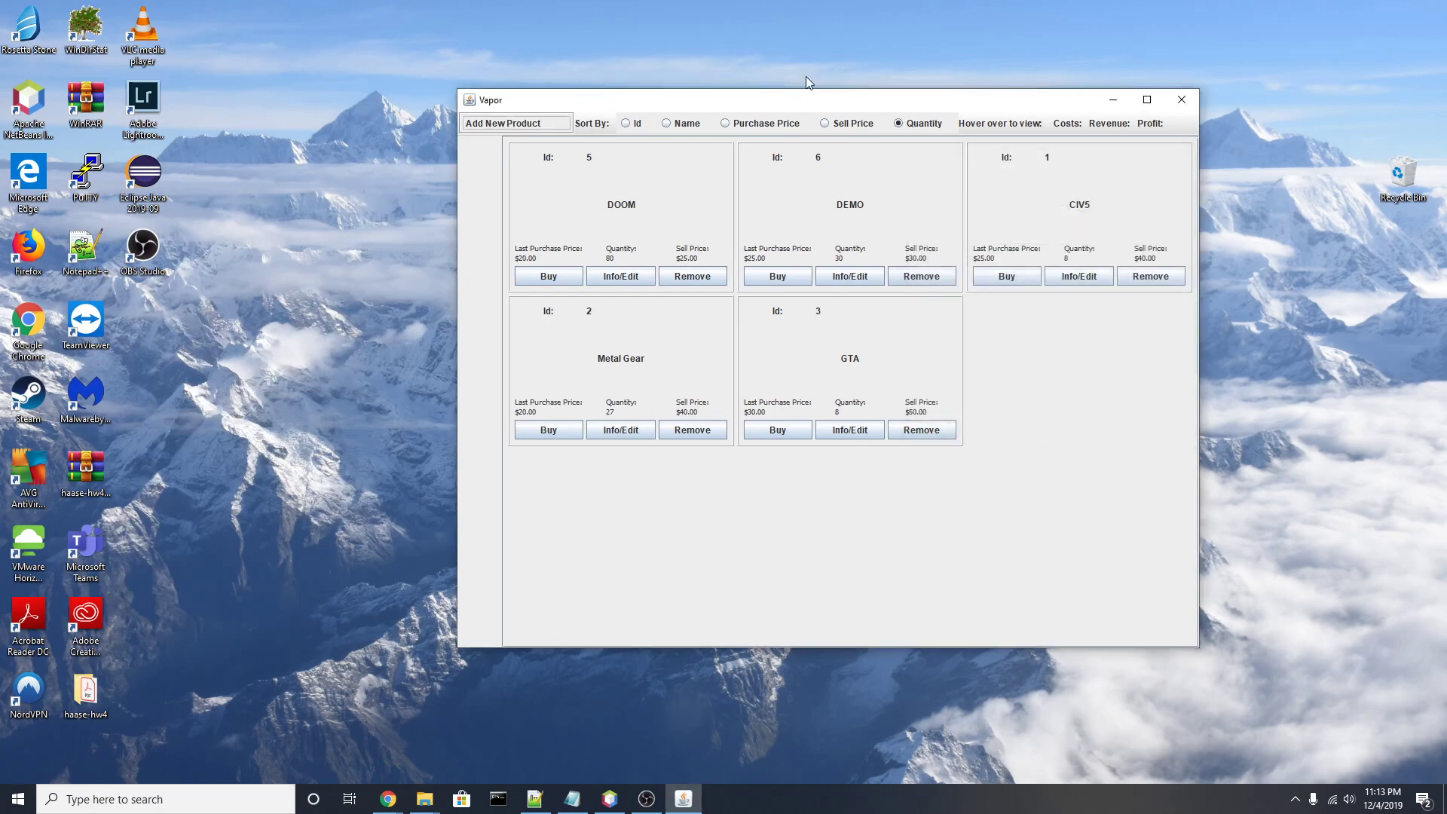
{"action": "left_click_drag", "start_coordinate": [813, 110], "coordinate": [707, 107]}
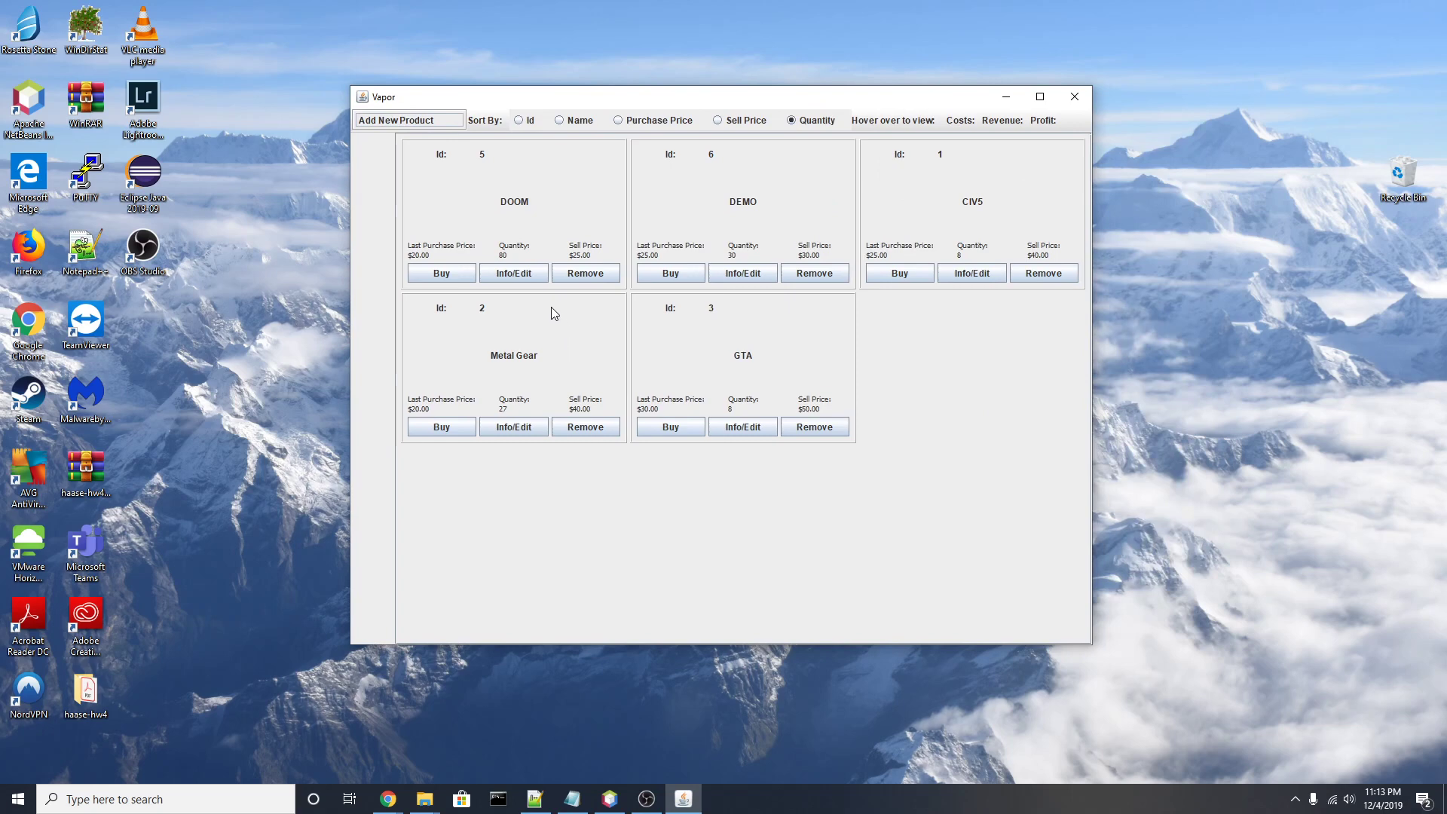
Step: Close DOOM's details window and remove the DEMO game from the inventory
{"action": "left_click", "coordinate": [517, 277]}
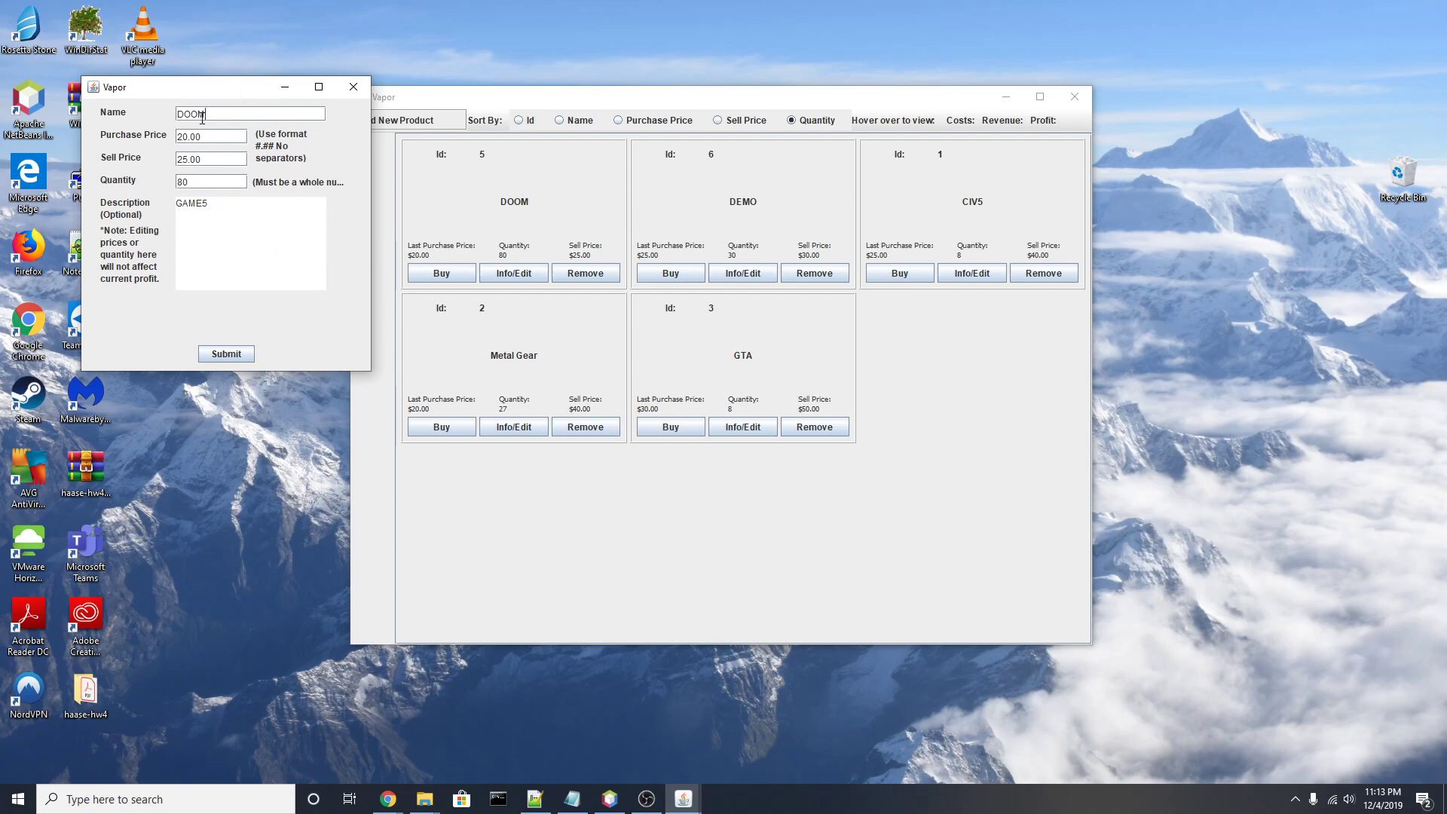
{"action": "left_click", "coordinate": [352, 86]}
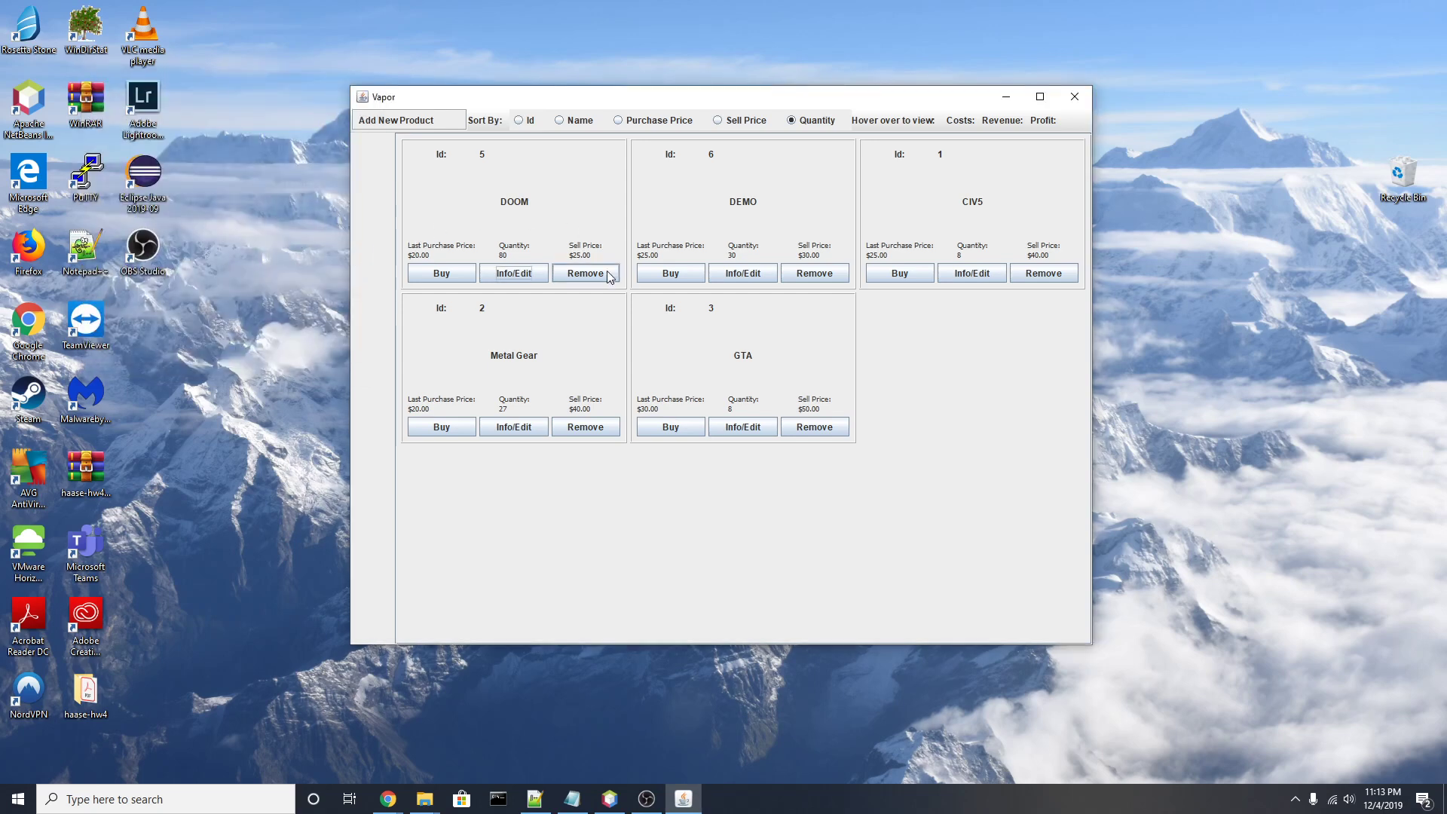
{"action": "left_click", "coordinate": [822, 276]}
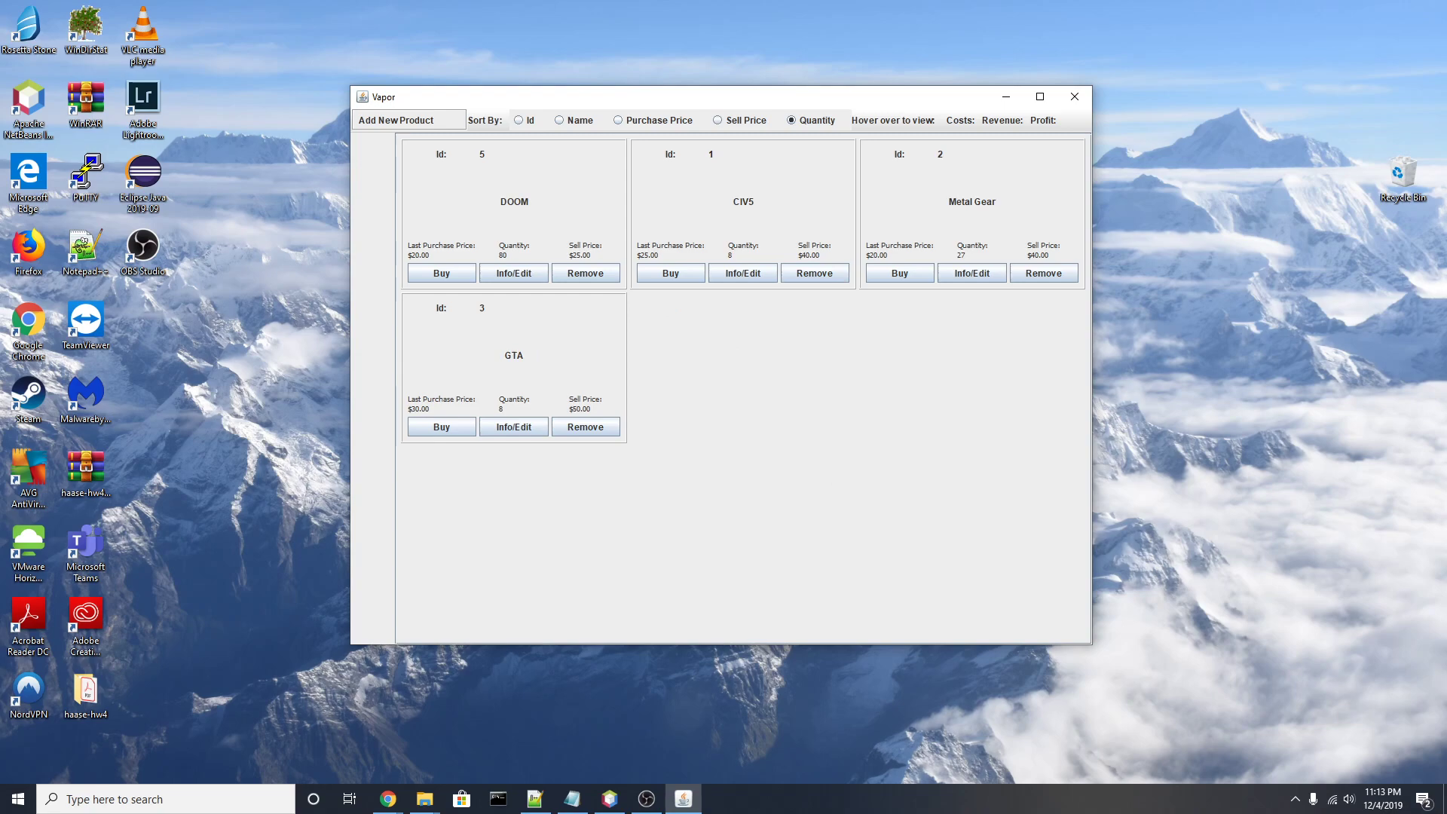
Step: Close the seller window and log in as 'customer' with its password
{"action": "key", "text": "alt+F4"}
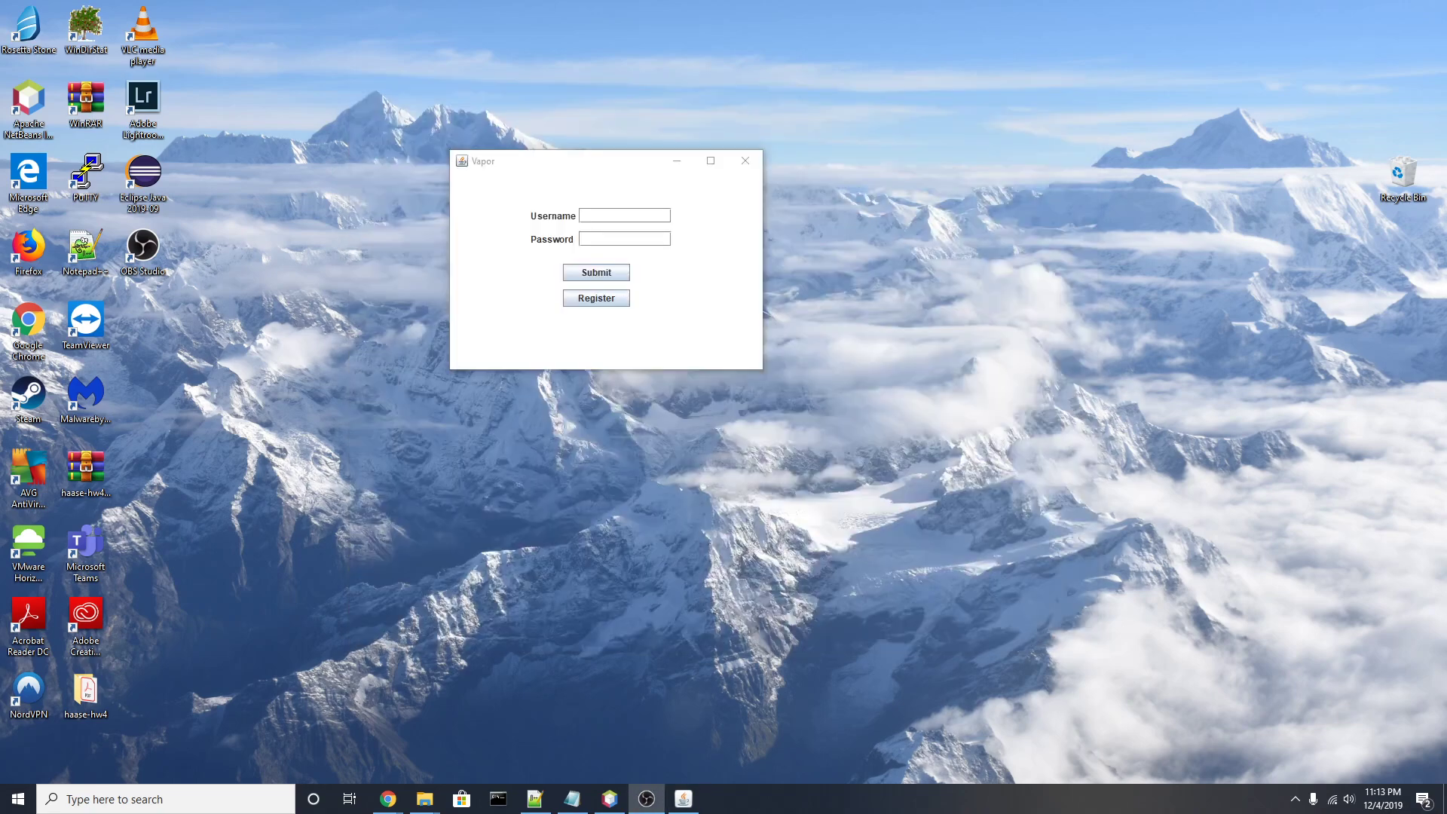
{"action": "left_click", "coordinate": [628, 216]}
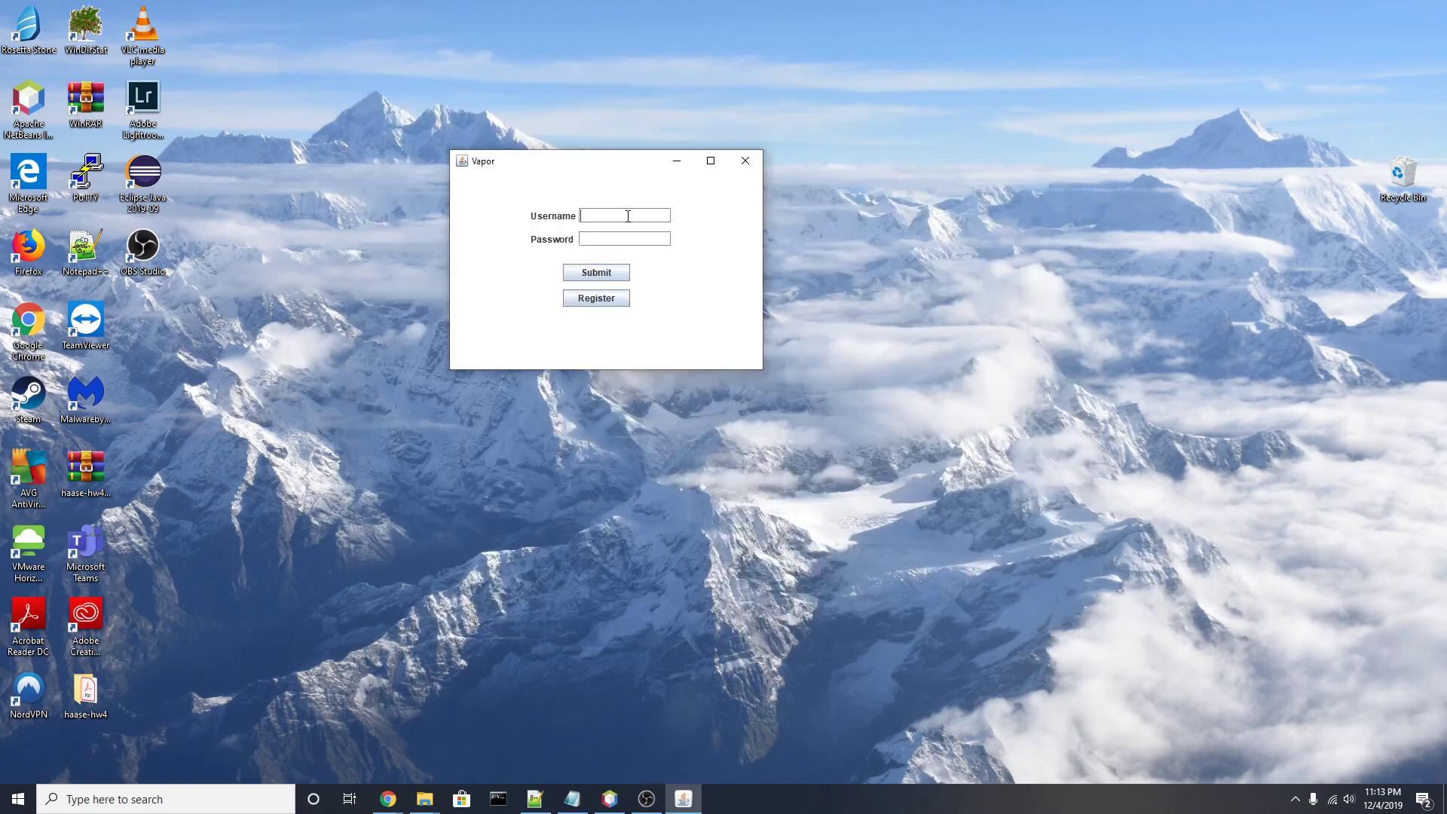
{"action": "type", "text": "customer"}
{"action": "key", "text": "Tab"}
{"action": "type", "text": "pass"}
{"action": "key", "text": "Return"}
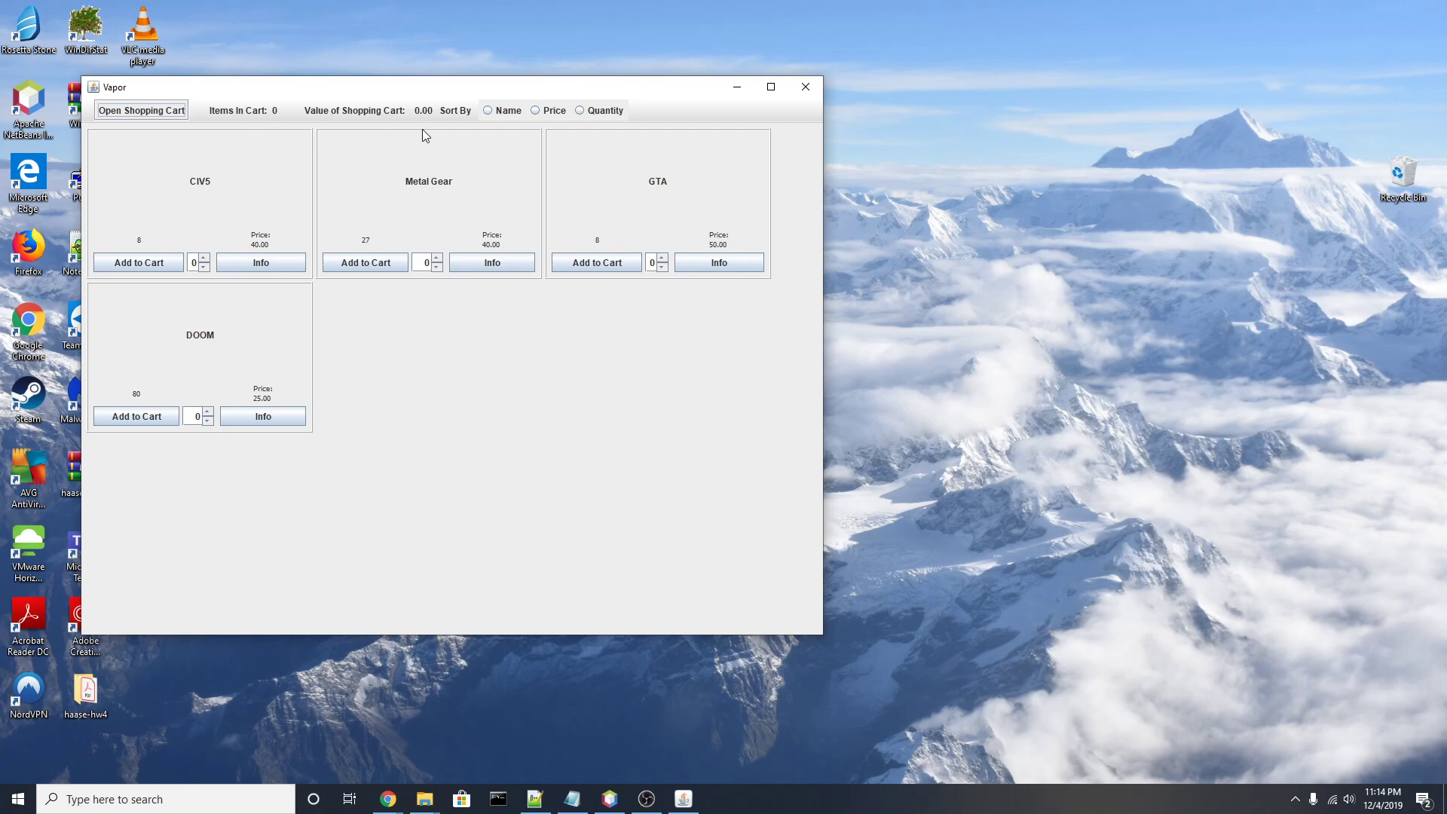
Step: Sort the games by Name, then Price, then Quantity
{"action": "left_click", "coordinate": [487, 111]}
{"action": "left_click", "coordinate": [535, 111]}
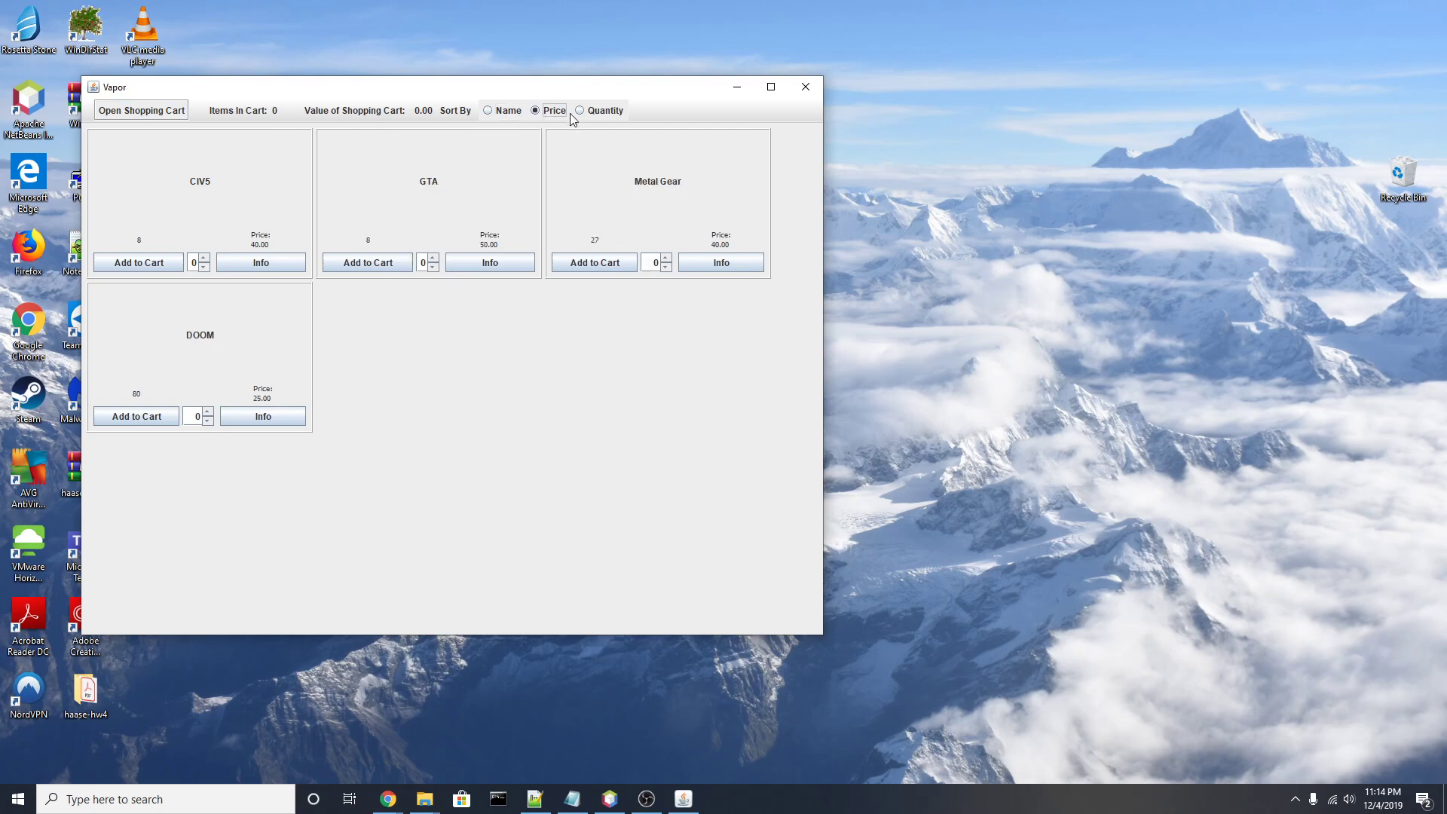
{"action": "left_click", "coordinate": [579, 110]}
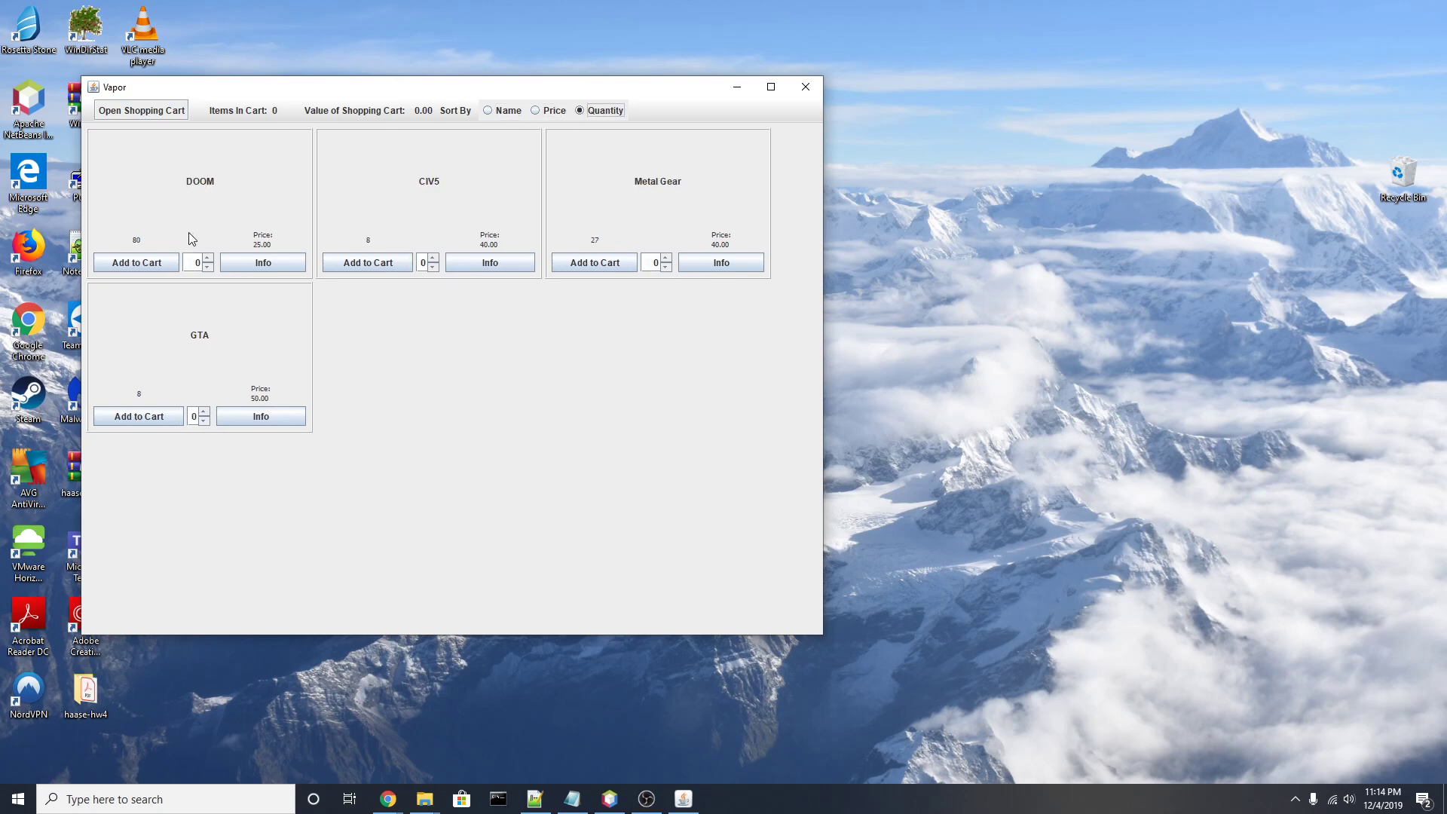
Step: Add 3 DOOM, 5 CIV5 and 2 Metal Gear to the cart, totalling 355.00
{"action": "left_click", "coordinate": [208, 258]}
{"action": "left_click", "coordinate": [152, 260]}
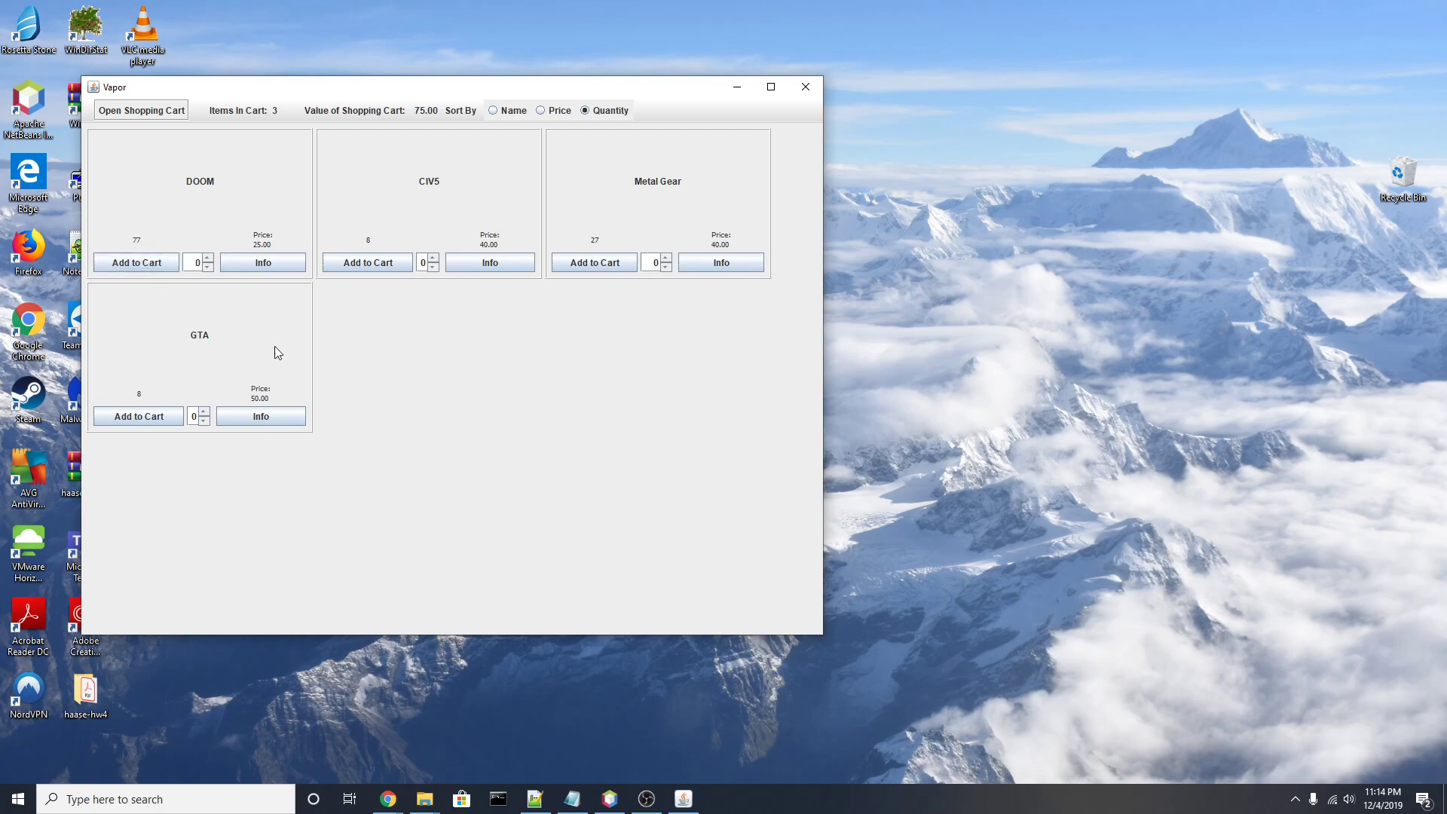
{"action": "left_click", "coordinate": [433, 257]}
{"action": "left_click", "coordinate": [433, 258]}
{"action": "left_click", "coordinate": [433, 257]}
{"action": "left_click", "coordinate": [433, 257]}
{"action": "left_click", "coordinate": [434, 258]}
{"action": "left_click", "coordinate": [380, 267]}
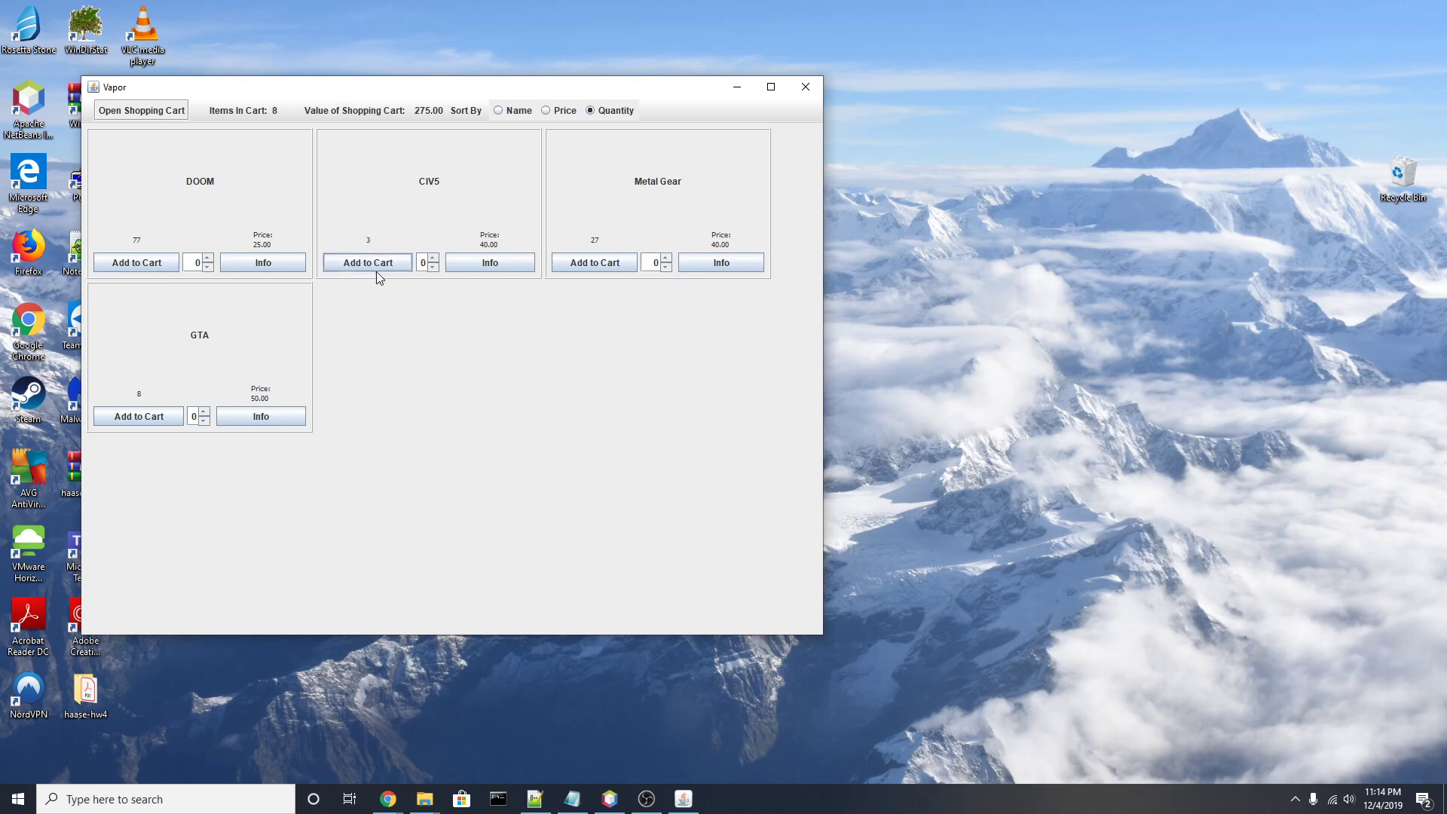
{"action": "left_click", "coordinate": [666, 258]}
{"action": "left_click", "coordinate": [666, 258]}
{"action": "left_click", "coordinate": [605, 265]}
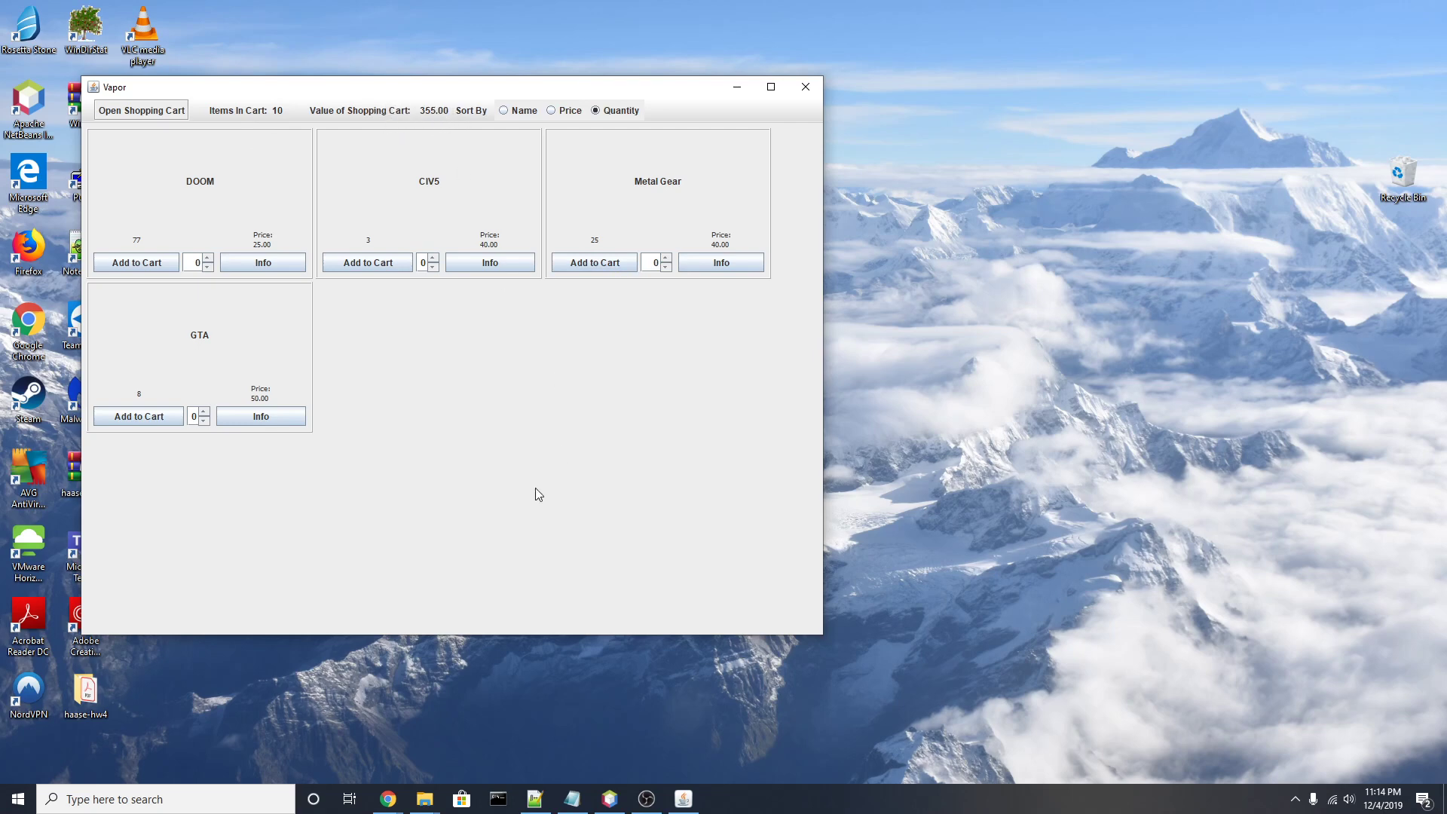
Step: Open the shopping cart and widen its window to show the items
{"action": "left_click", "coordinate": [136, 112]}
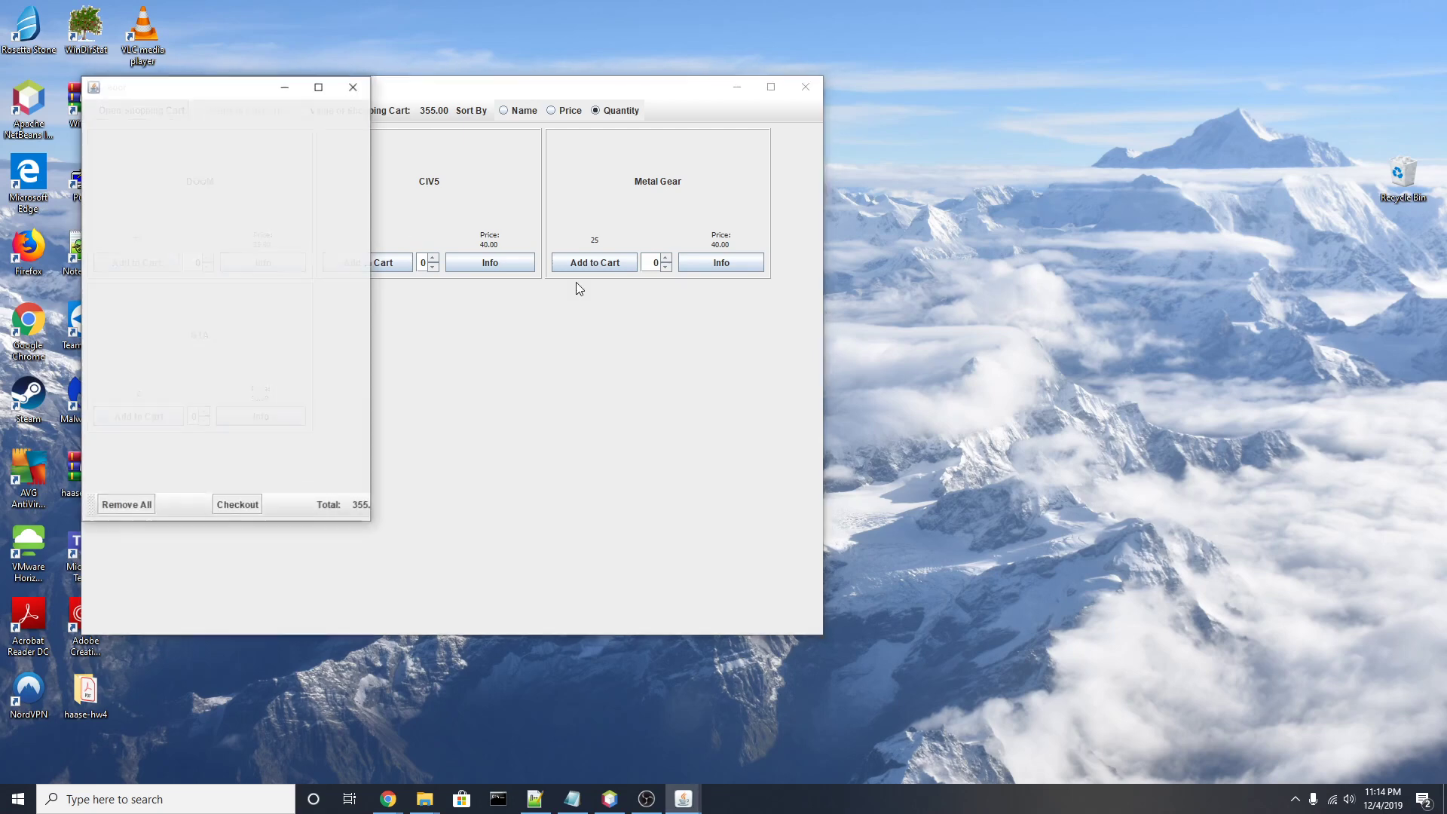
{"action": "left_click_drag", "start_coordinate": [374, 301], "coordinate": [1144, 349]}
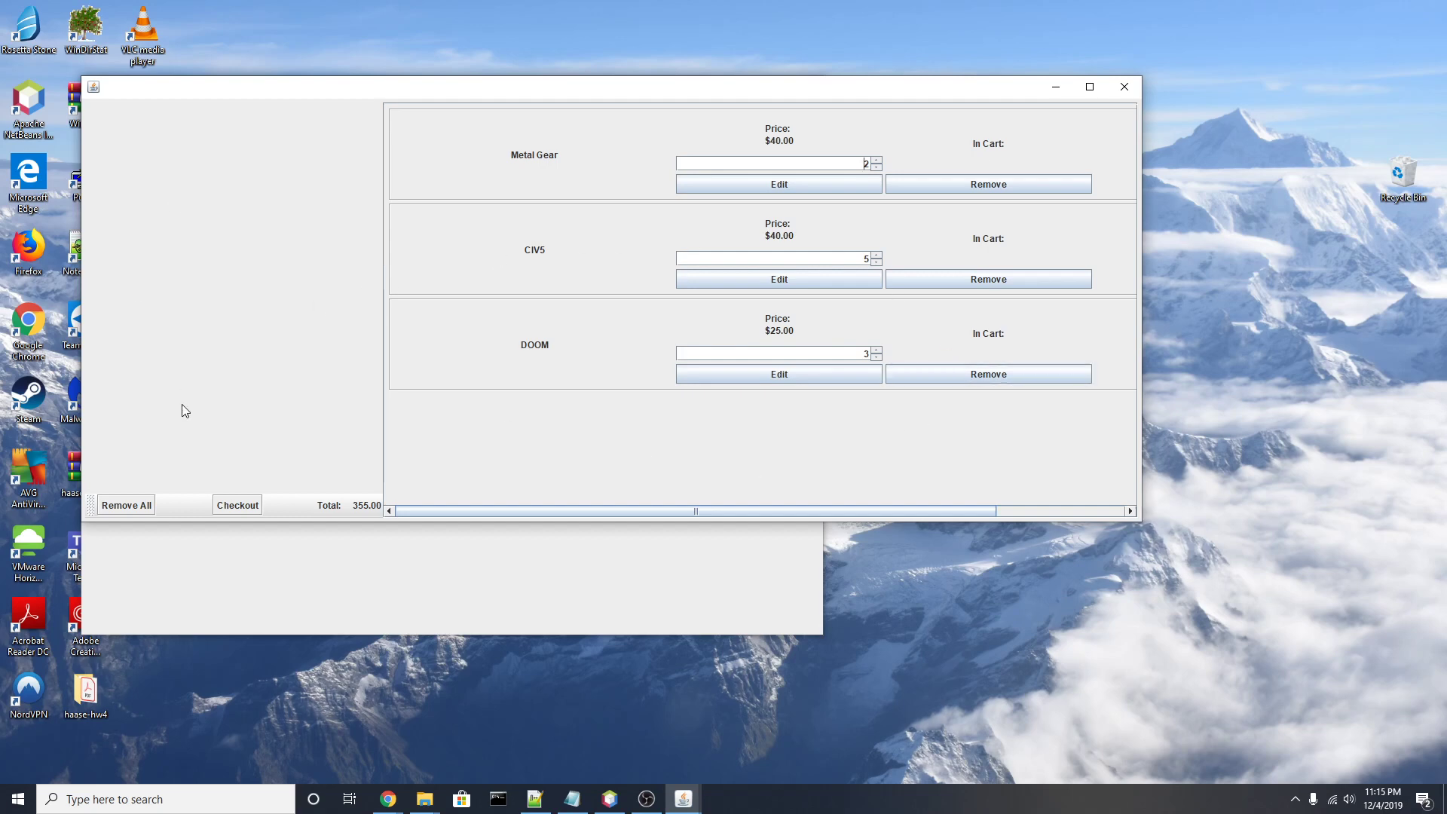
{"action": "left_click", "coordinate": [127, 505]}
Step: Remove Metal Gear from the cart, dropping the total to 275.00, and start checkout
{"action": "left_click", "coordinate": [876, 166]}
{"action": "left_click", "coordinate": [876, 166]}
{"action": "left_click", "coordinate": [991, 184]}
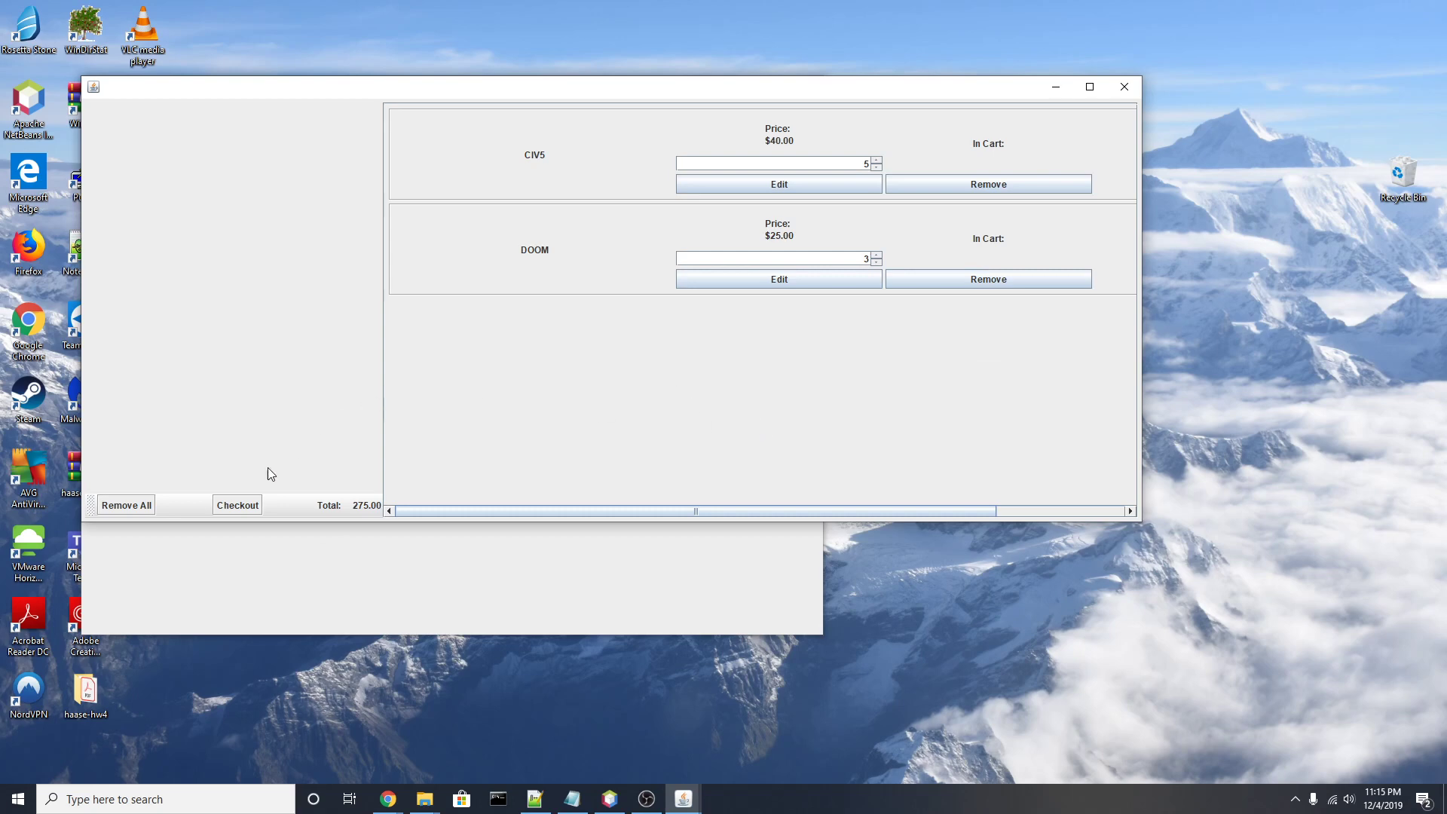
{"action": "left_click", "coordinate": [241, 504]}
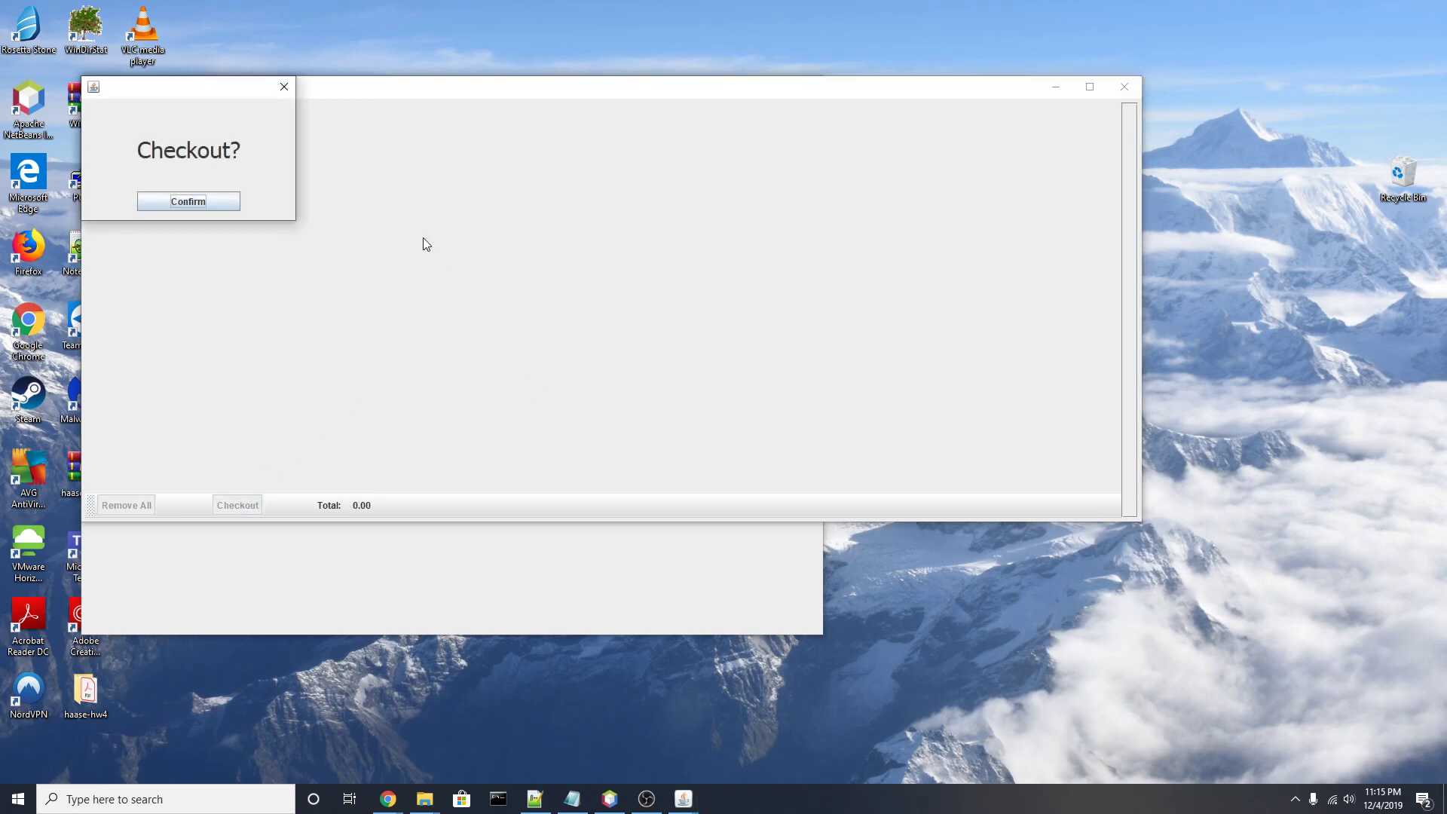
Step: Confirm the Checkout? prompt to complete the order and empty the cart
{"action": "left_click", "coordinate": [197, 199]}
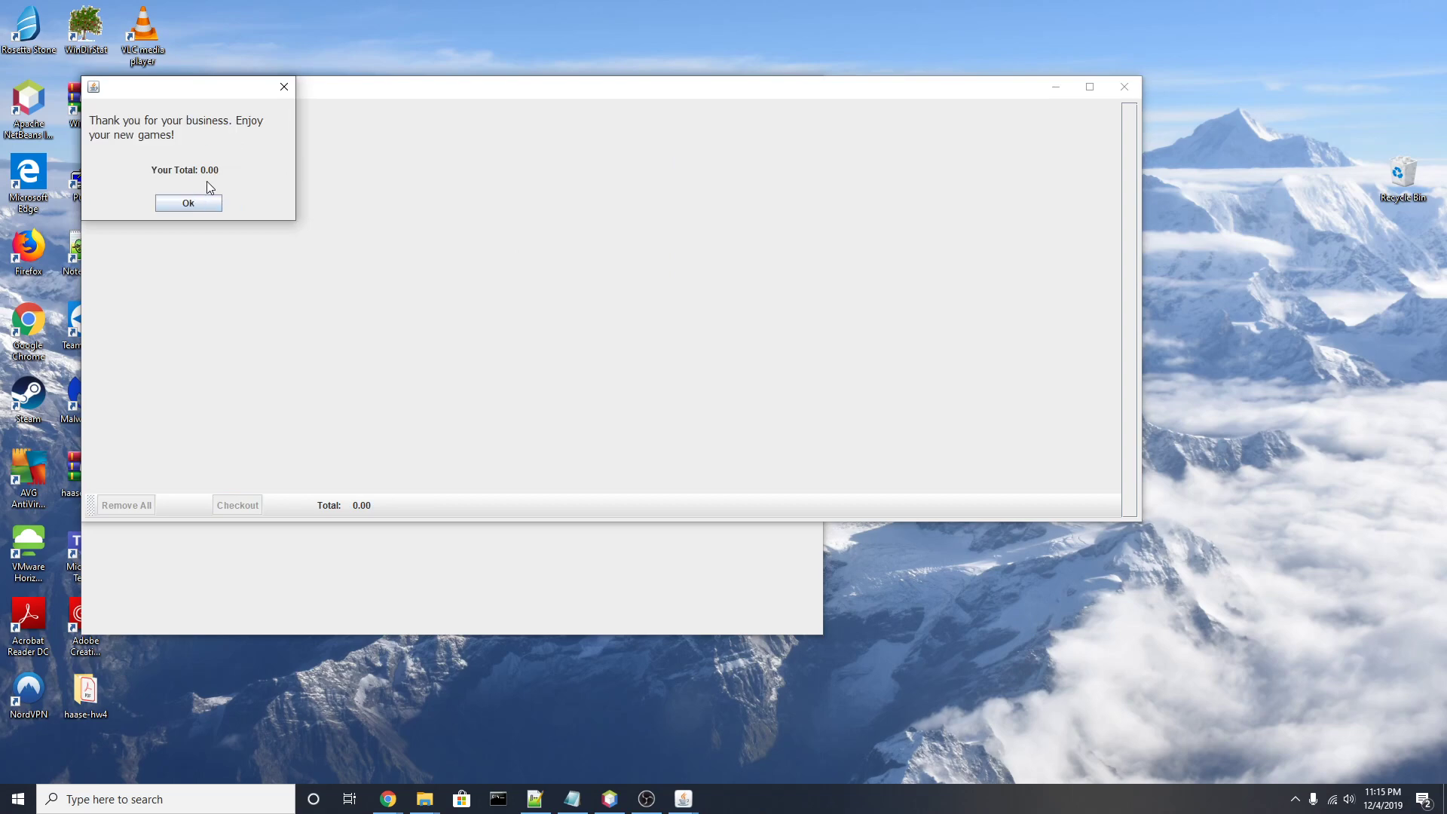